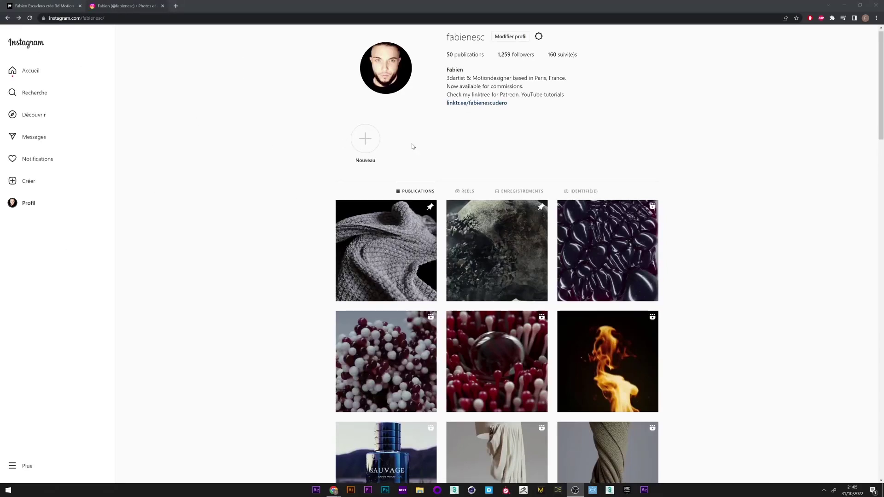
Step: Open the amber orb 'Orbs' post from the Instagram profile grid to see its caption
{"action": "scroll", "coordinate": [401, 132], "scroll_direction": "down", "scroll_amount": 8}
{"action": "scroll", "coordinate": [401, 132], "scroll_direction": "up", "scroll_amount": 1}
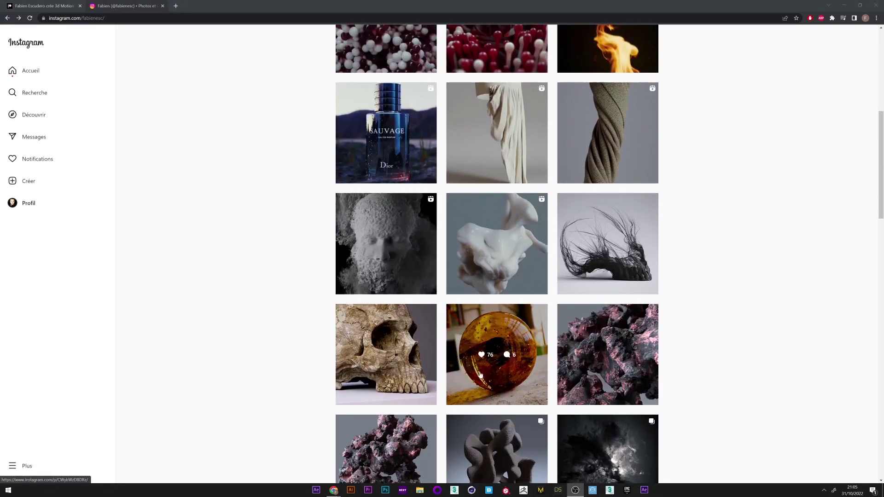
{"action": "left_click", "coordinate": [497, 355]}
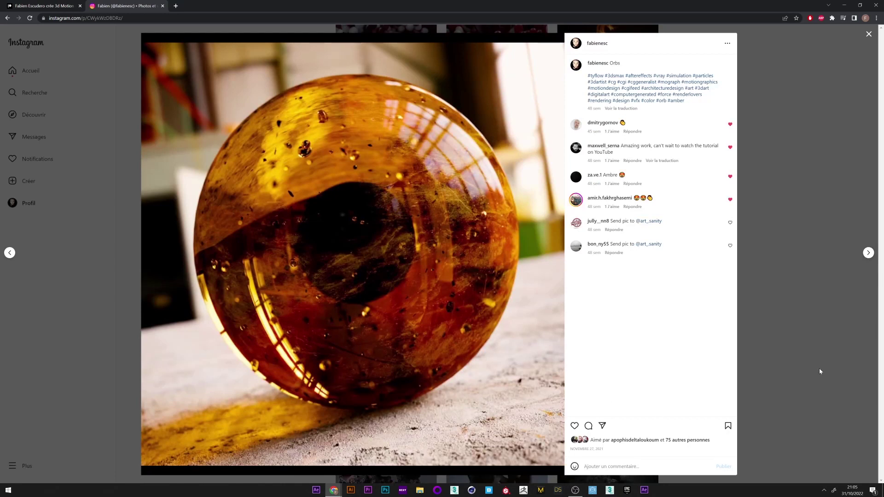
Step: Close the orb post and scroll down through the tutorial posts on the Patreon creator page
{"action": "left_click", "coordinate": [848, 271]}
{"action": "left_click", "coordinate": [28, 5]}
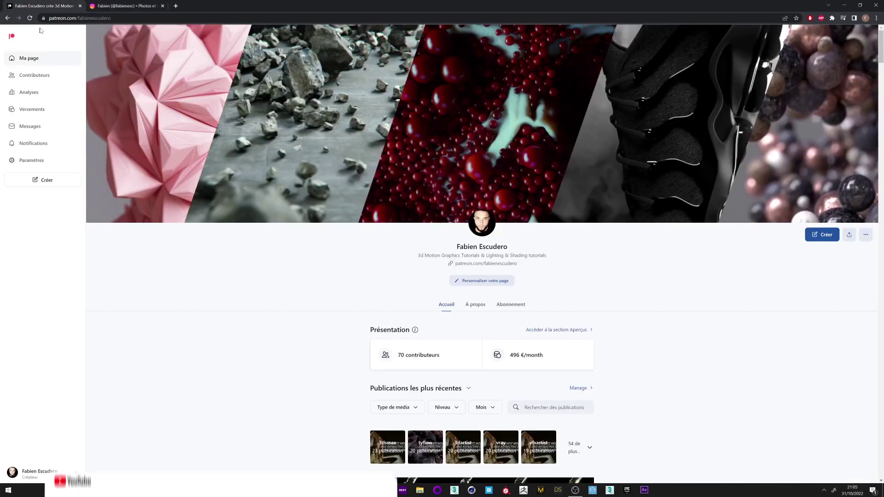
{"action": "scroll", "coordinate": [482, 229], "scroll_direction": "down", "scroll_amount": 10}
{"action": "scroll", "coordinate": [534, 247], "scroll_direction": "down", "scroll_amount": 8}
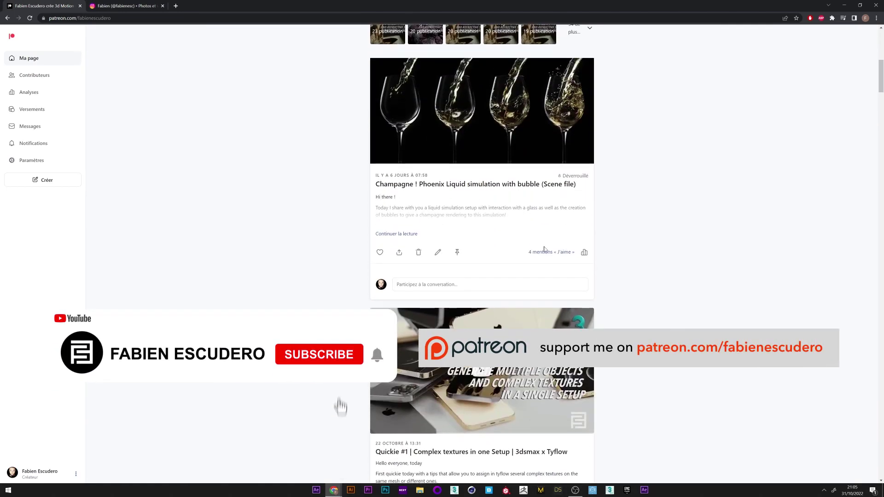
{"action": "scroll", "coordinate": [530, 255], "scroll_direction": "down", "scroll_amount": 18}
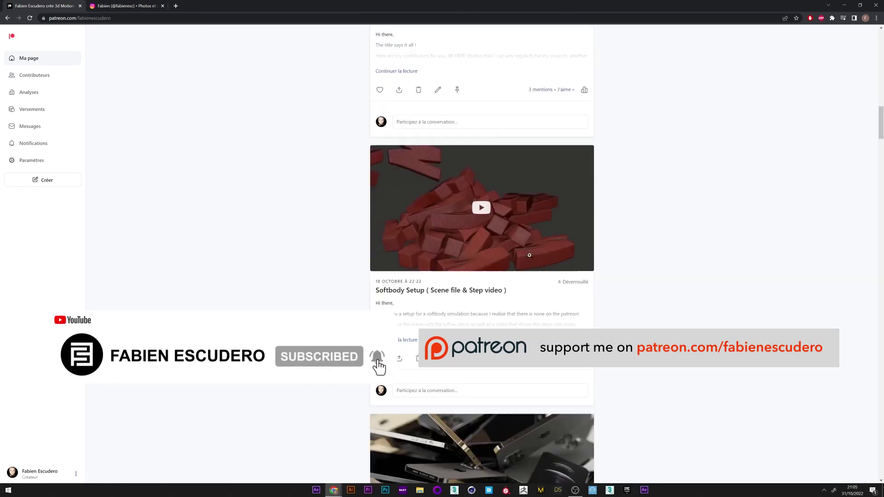
{"action": "scroll", "coordinate": [529, 255], "scroll_direction": "down", "scroll_amount": 17}
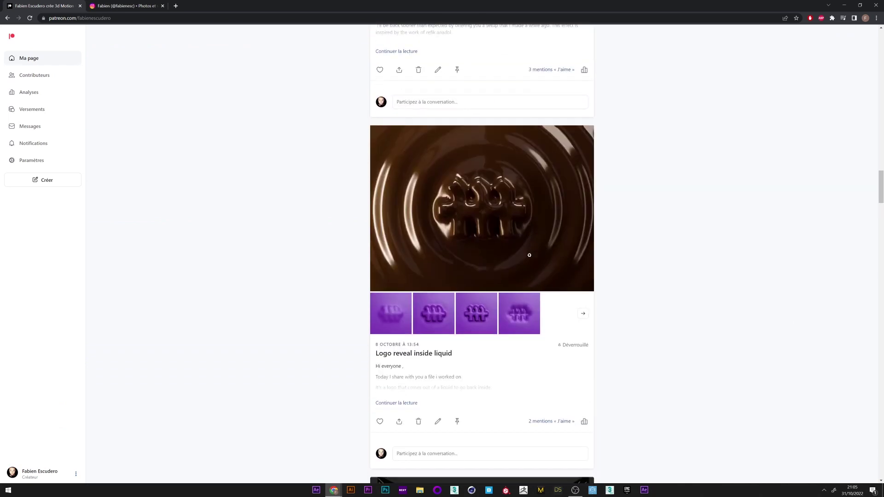
{"action": "scroll", "coordinate": [529, 256], "scroll_direction": "down", "scroll_amount": 14}
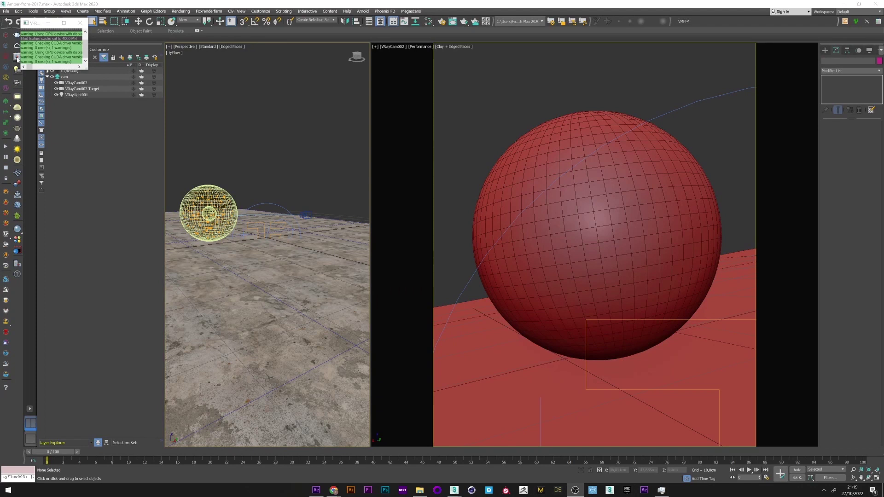
Step: Show the V-Ray frame buffer, start an interactive render, and select VRayCam002
{"action": "left_click", "coordinate": [17, 58]}
{"action": "left_click", "coordinate": [465, 187]}
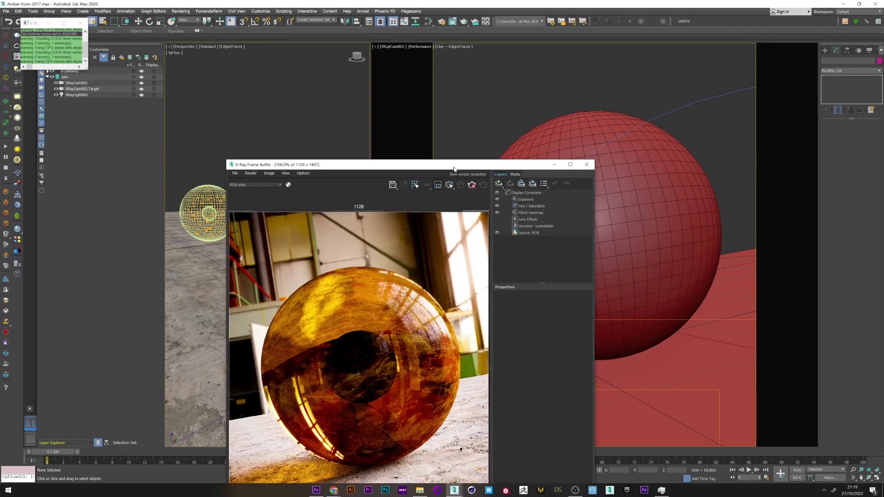
{"action": "left_click_drag", "start_coordinate": [453, 169], "coordinate": [478, 232]}
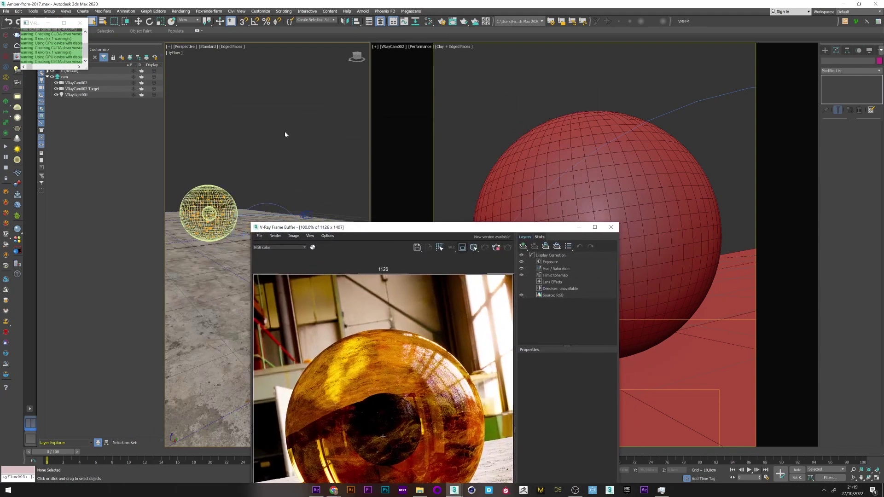
{"action": "left_click", "coordinate": [72, 83]}
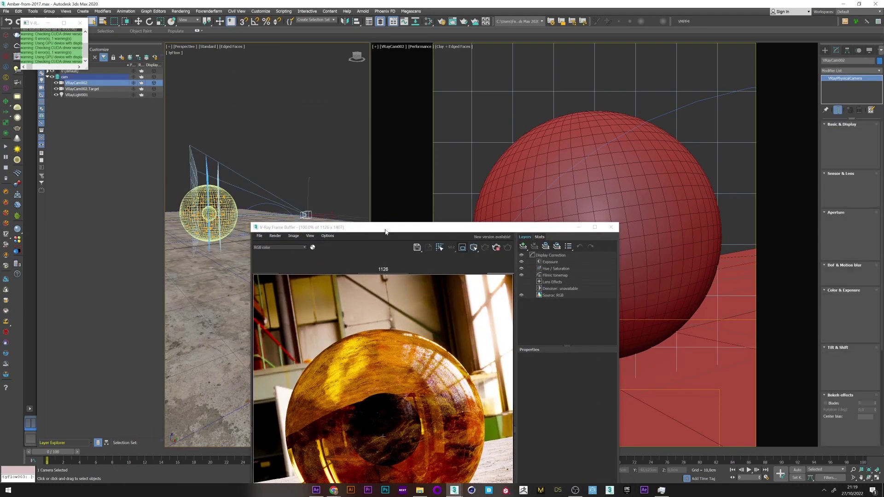
{"action": "left_click_drag", "start_coordinate": [388, 228], "coordinate": [362, 80]}
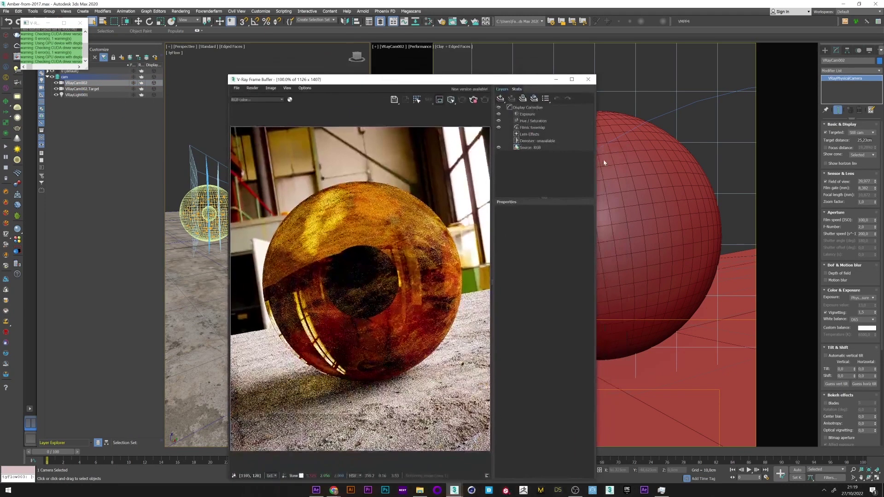
Step: Enable a custom focus distance of about 22,953 and reduce the film gate to 6.37
{"action": "left_click", "coordinate": [826, 148]}
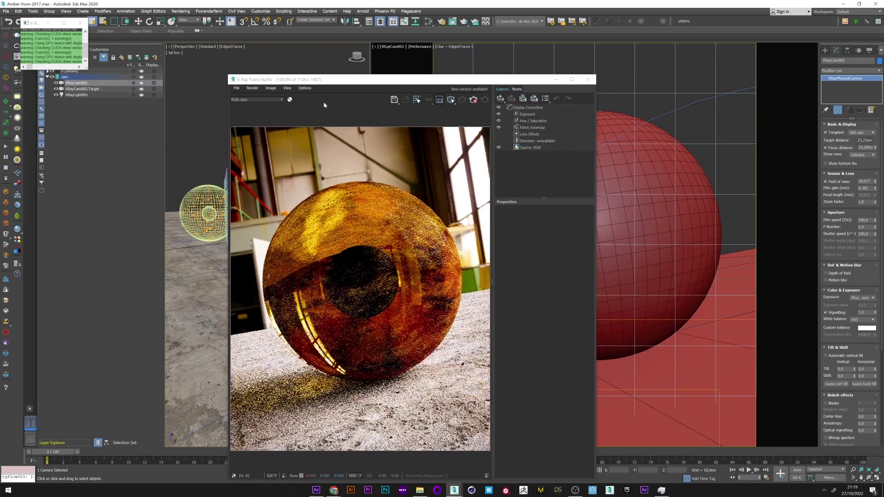
{"action": "left_click_drag", "start_coordinate": [343, 87], "coordinate": [407, 166]}
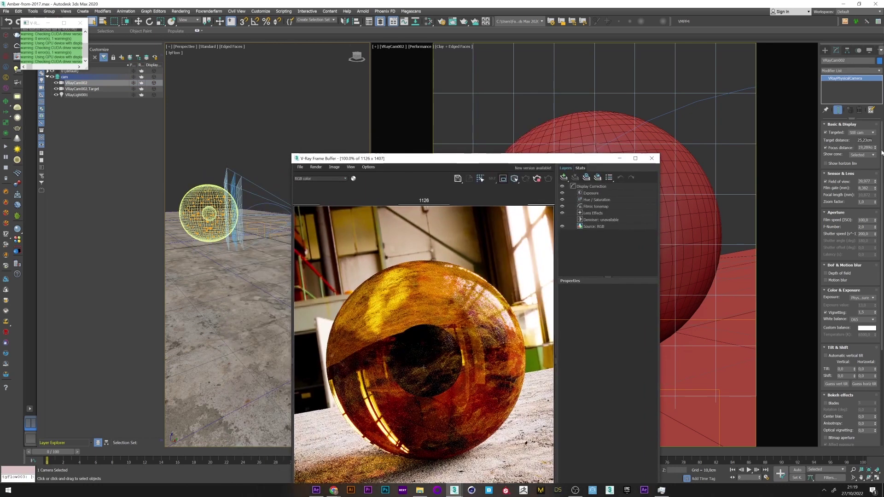
{"action": "left_click_drag", "start_coordinate": [875, 148], "coordinate": [875, 135]}
{"action": "scroll", "coordinate": [263, 237], "scroll_direction": "up", "scroll_amount": 3}
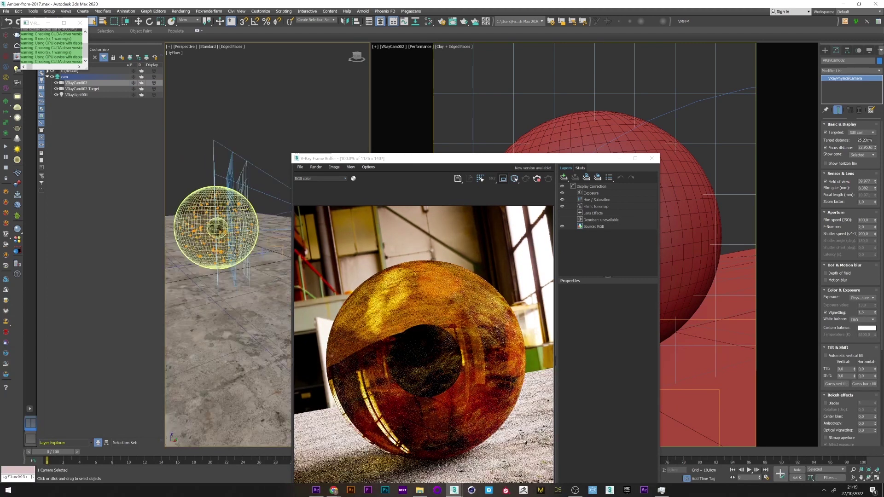
{"action": "left_click_drag", "start_coordinate": [432, 162], "coordinate": [524, 103]}
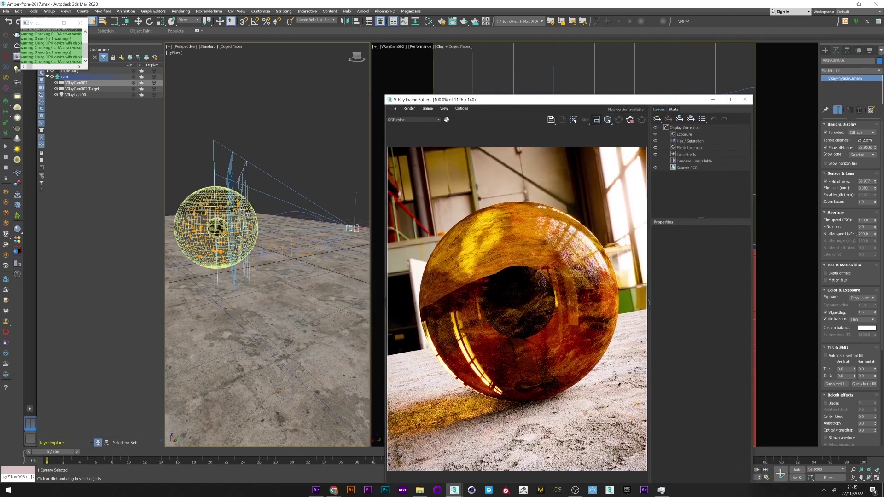
{"action": "left_click_drag", "start_coordinate": [877, 190], "coordinate": [878, 194]}
Step: Enable camera depth of field, lower the film gate to about 3,121, and set focus distance near 18,822
{"action": "left_click", "coordinate": [834, 275]}
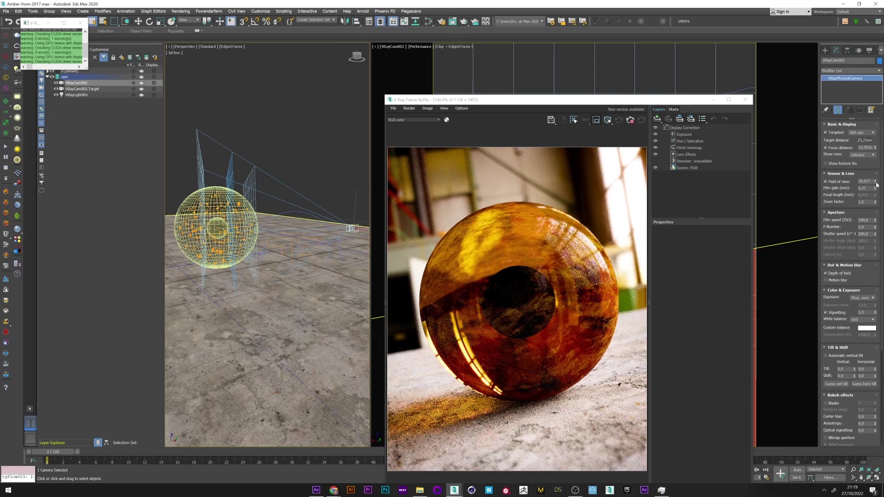
{"action": "left_click_drag", "start_coordinate": [875, 190], "coordinate": [876, 203]}
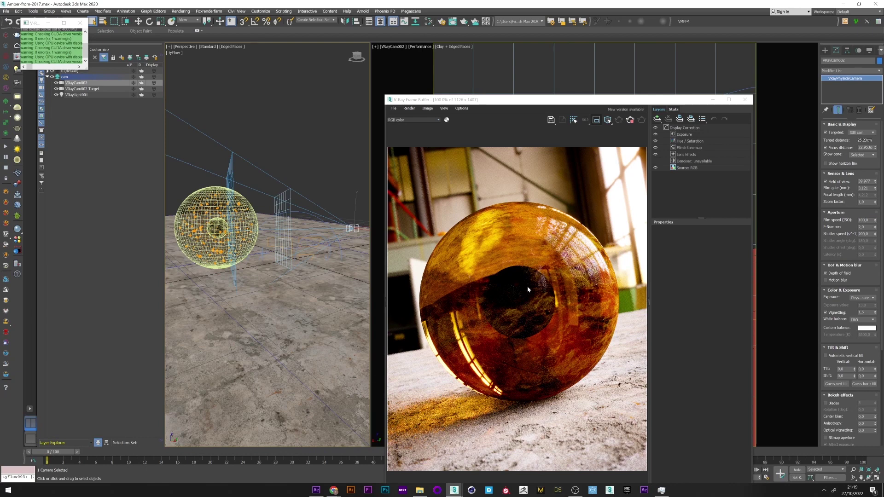
{"action": "left_click_drag", "start_coordinate": [875, 190], "coordinate": [875, 202]}
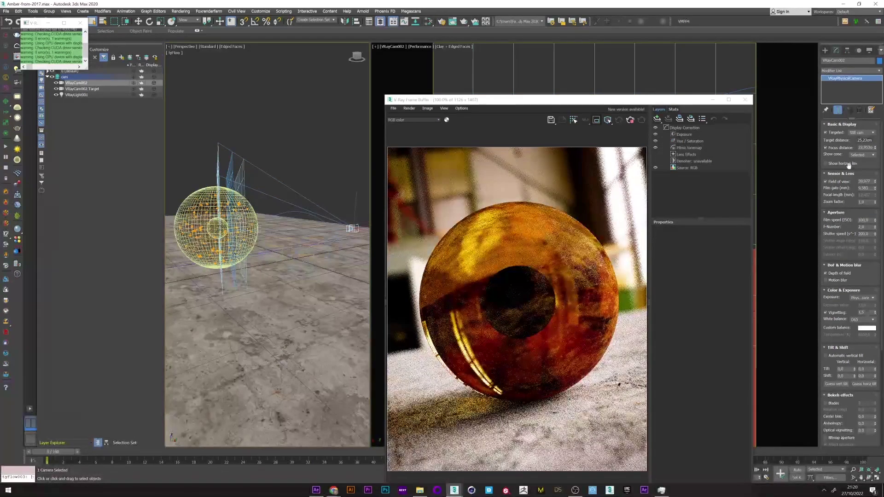
{"action": "left_click_drag", "start_coordinate": [876, 148], "coordinate": [876, 152]}
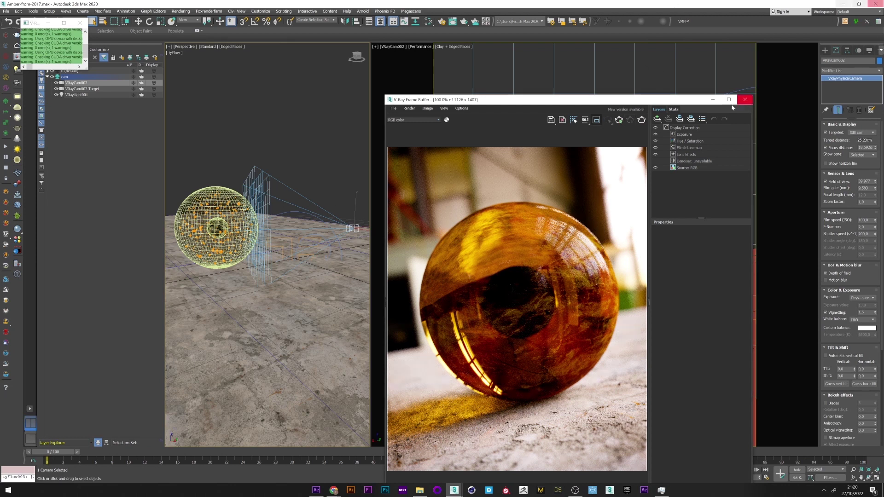
Step: Minimize the frame buffer and add a VRayZDepth element under Render Elements
{"action": "left_click", "coordinate": [713, 99]}
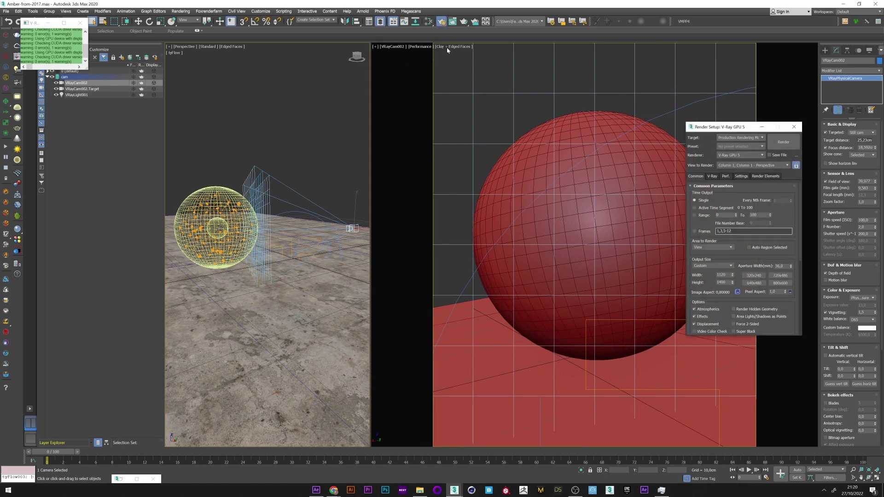
{"action": "left_click", "coordinate": [766, 177]}
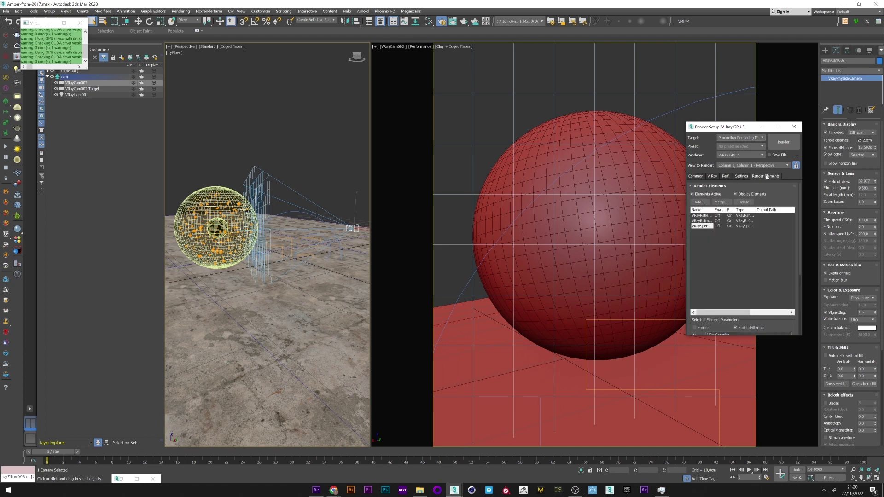
{"action": "left_click", "coordinate": [698, 203]}
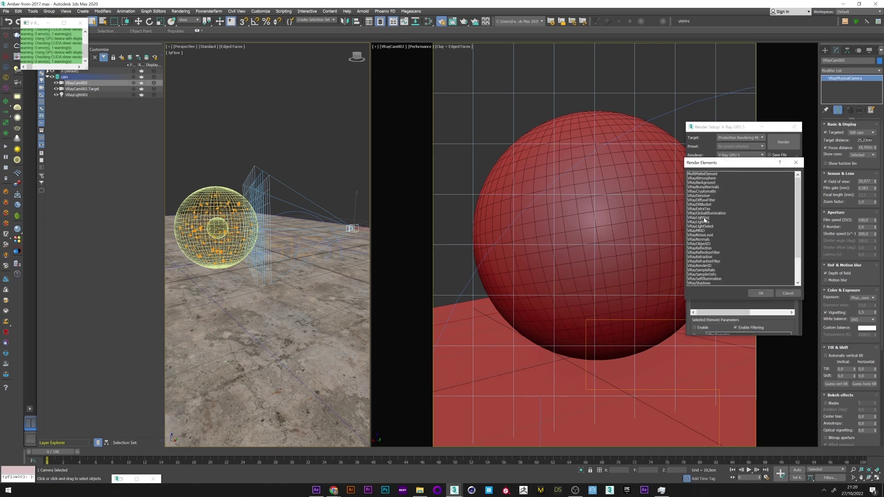
{"action": "scroll", "coordinate": [736, 260], "scroll_direction": "down", "scroll_amount": 3}
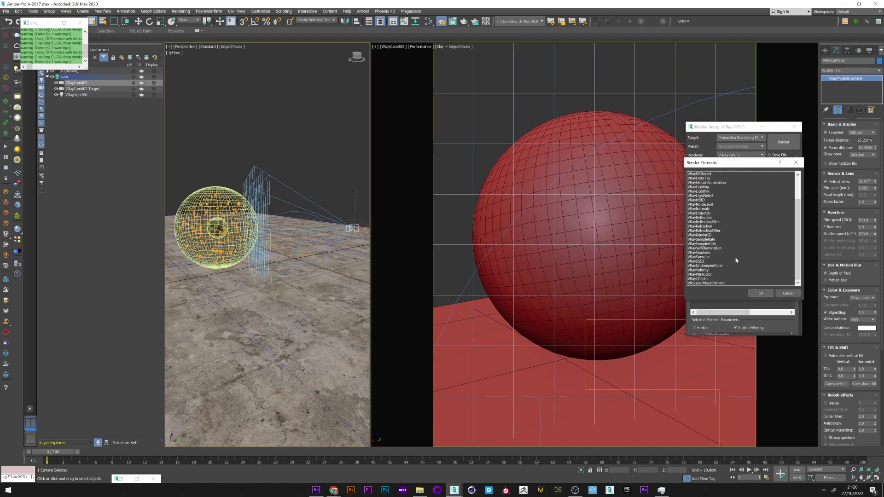
{"action": "double_click", "coordinate": [703, 278]}
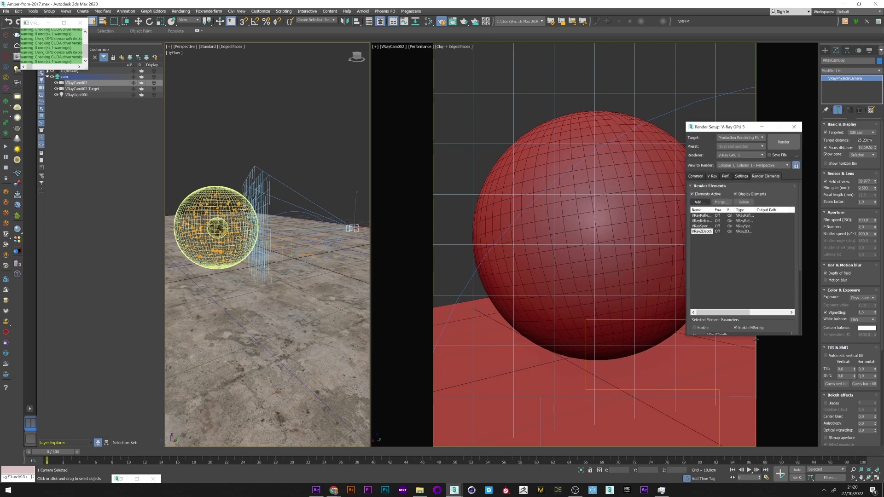
Step: Review the VRayZDepth parameters (min 0,0cm, max 500,0cm) and reselect VRayCam002
{"action": "left_click_drag", "start_coordinate": [756, 336], "coordinate": [757, 399]}
{"action": "scroll", "coordinate": [795, 353], "scroll_direction": "down", "scroll_amount": 3}
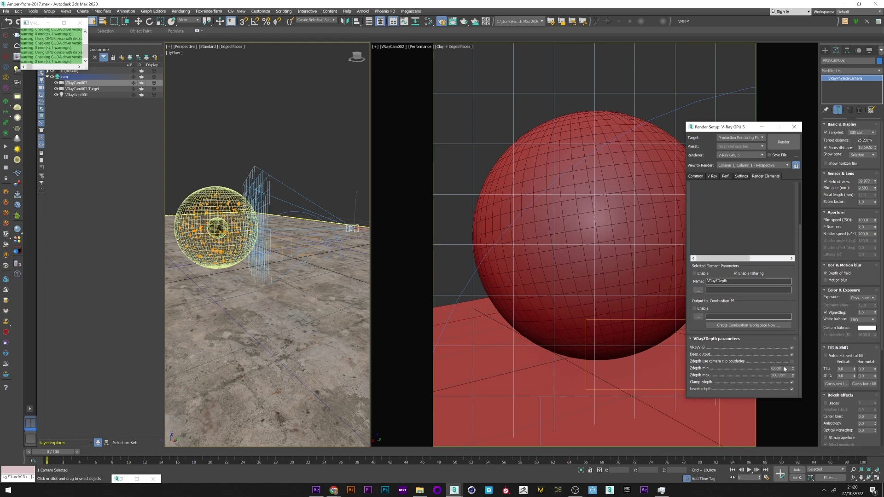
{"action": "left_click", "coordinate": [141, 136]}
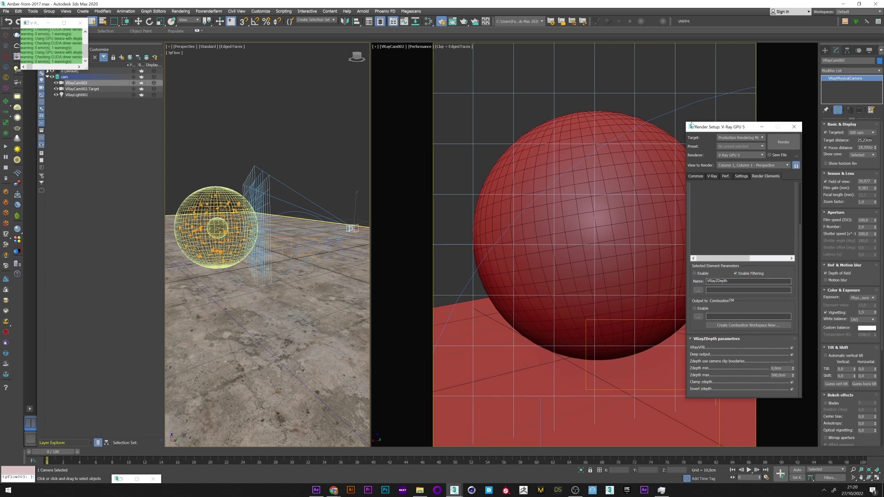
{"action": "left_click", "coordinate": [76, 83]}
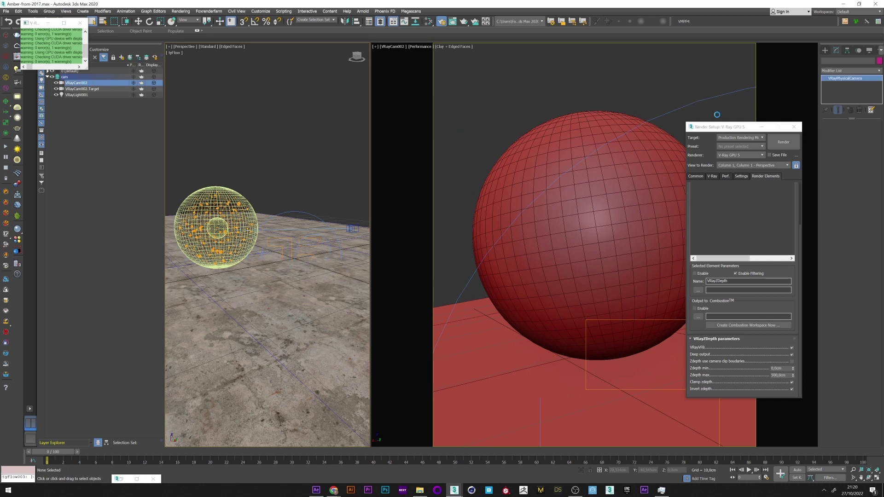
{"action": "left_click_drag", "start_coordinate": [736, 127], "coordinate": [674, 133]}
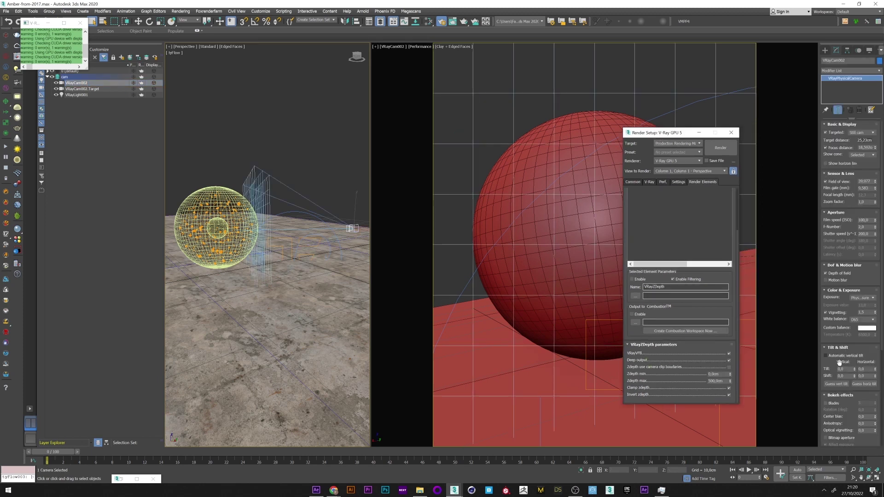
{"action": "left_click", "coordinate": [833, 275]}
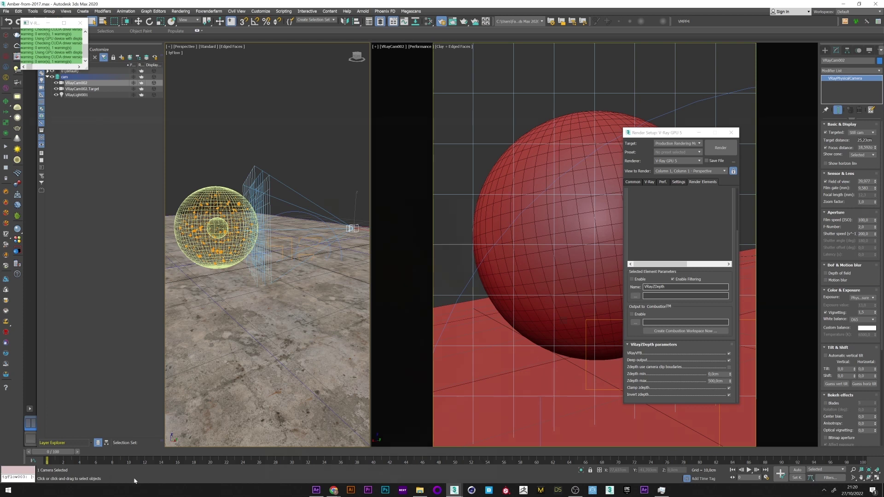
Step: Restore the V-Ray frame buffer and display the VRayZDepth channel instead of RGB
{"action": "double_click", "coordinate": [121, 479]}
{"action": "left_click_drag", "start_coordinate": [702, 8], "coordinate": [325, 48]}
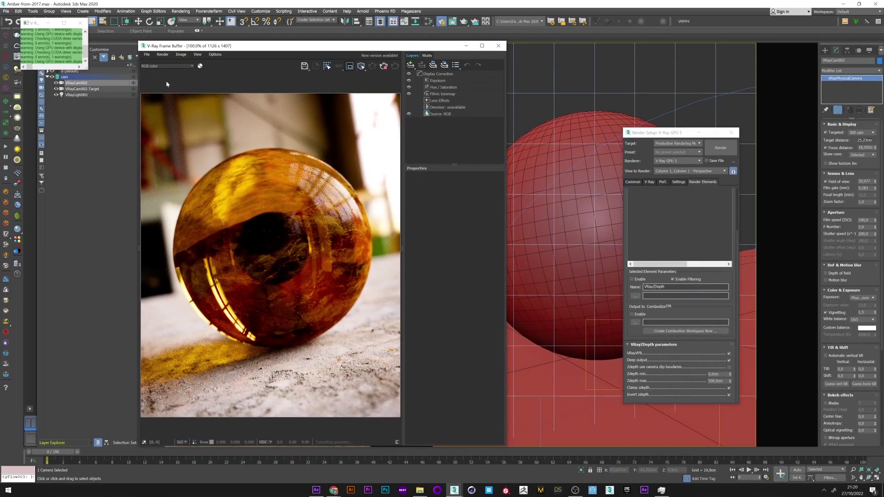
{"action": "left_click", "coordinate": [174, 66]}
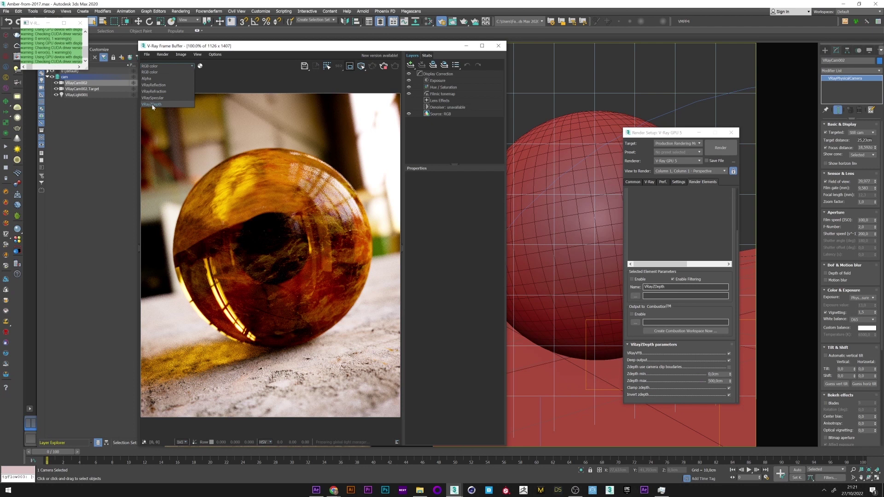
{"action": "left_click", "coordinate": [152, 107]}
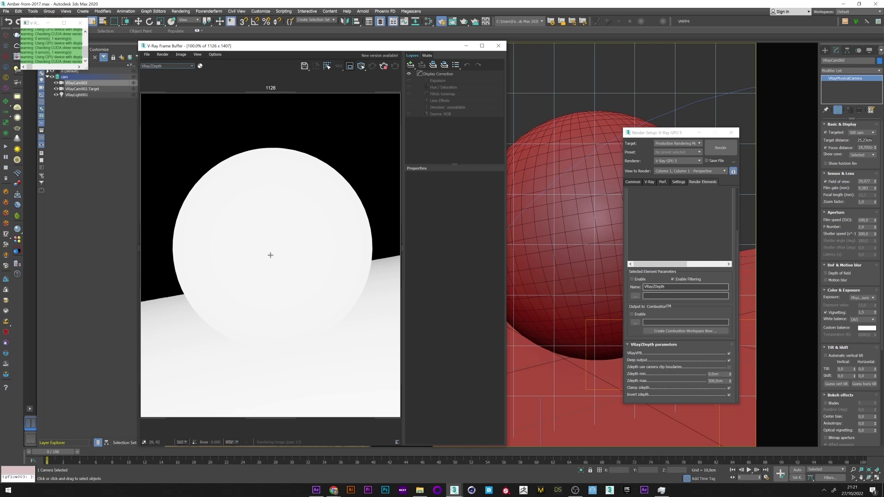
Step: Set Zdepth max to 100 cm and min to 15 cm, re-rendering the depth pass
{"action": "double_click", "coordinate": [718, 380]}
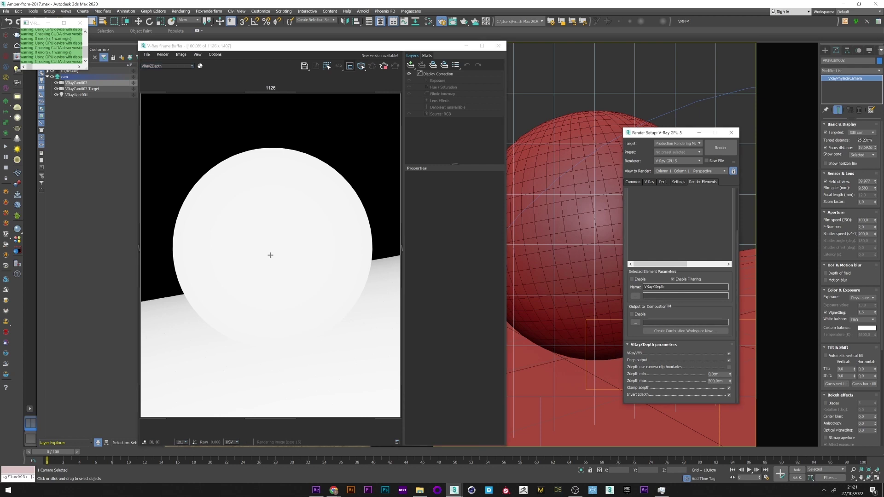
{"action": "type", "text": "1"}
{"action": "key", "text": "Return"}
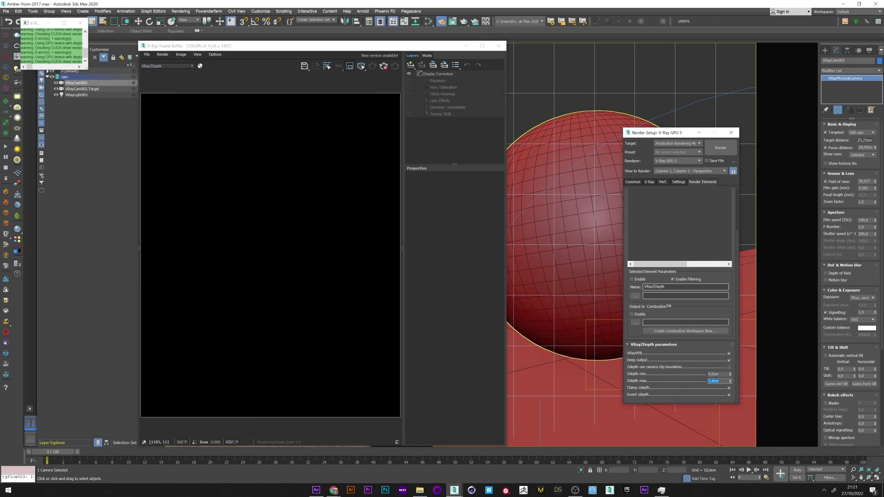
{"action": "type", "text": "100"}
{"action": "left_click", "coordinate": [383, 65]}
{"action": "left_click", "coordinate": [384, 66]}
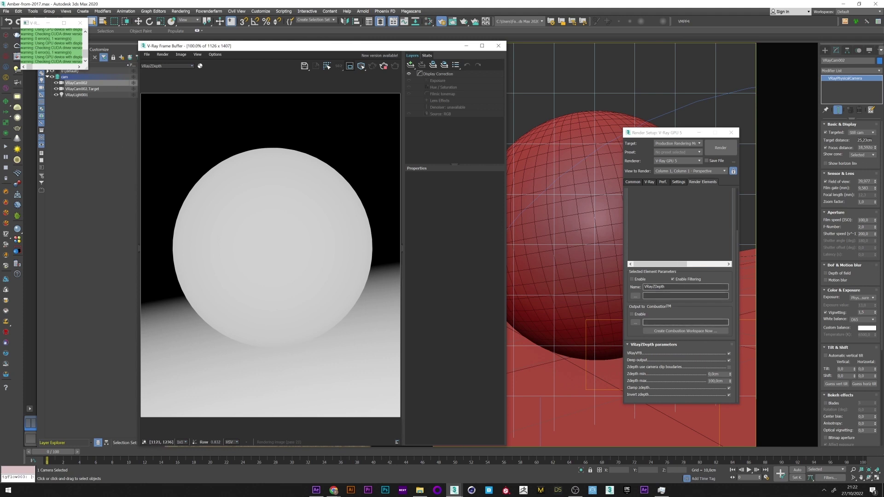
{"action": "left_click_drag", "start_coordinate": [729, 373], "coordinate": [466, 349]}
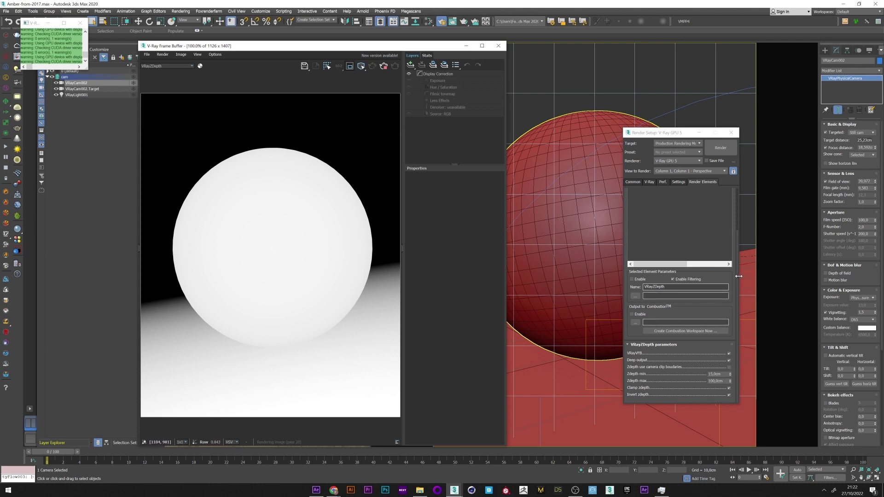
{"action": "left_click_drag", "start_coordinate": [682, 333], "coordinate": [546, 387]}
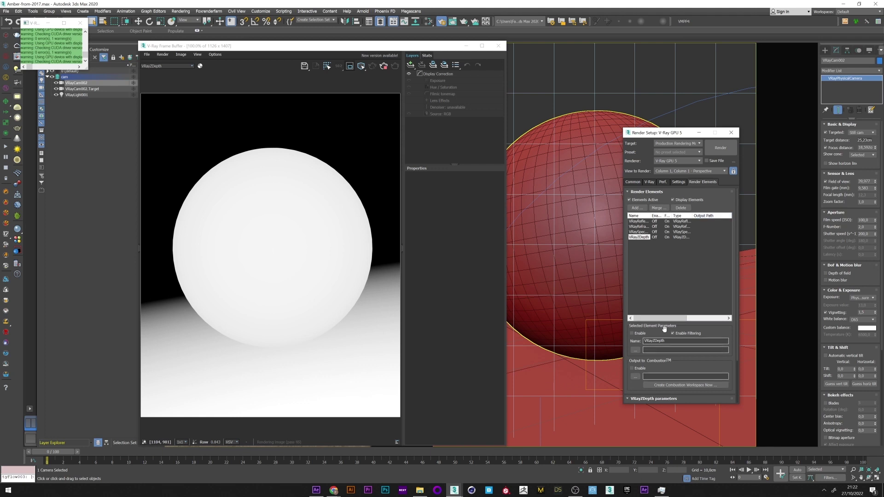
{"action": "left_click_drag", "start_coordinate": [663, 329], "coordinate": [666, 295]}
Step: Create an 'orb' folder on the Desktop and name the render output 'Orb'
{"action": "left_click", "coordinate": [466, 46]}
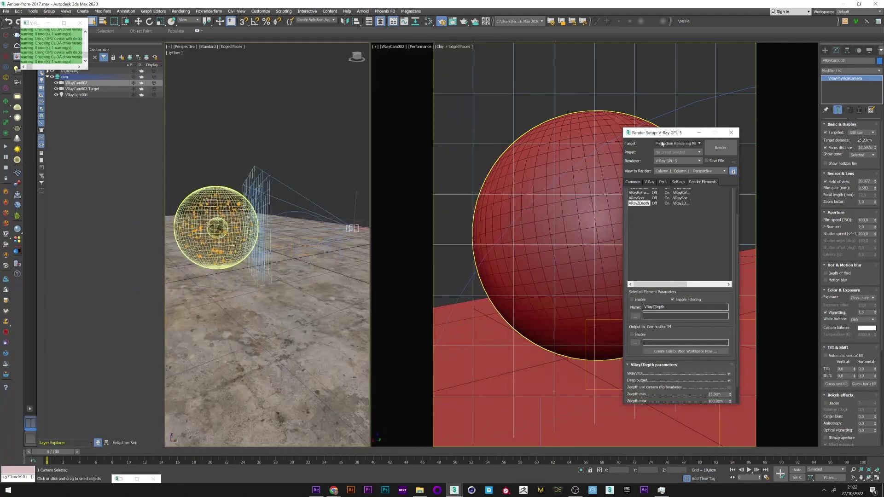
{"action": "left_click_drag", "start_coordinate": [633, 133], "coordinate": [533, 108]}
{"action": "left_click", "coordinate": [538, 158]}
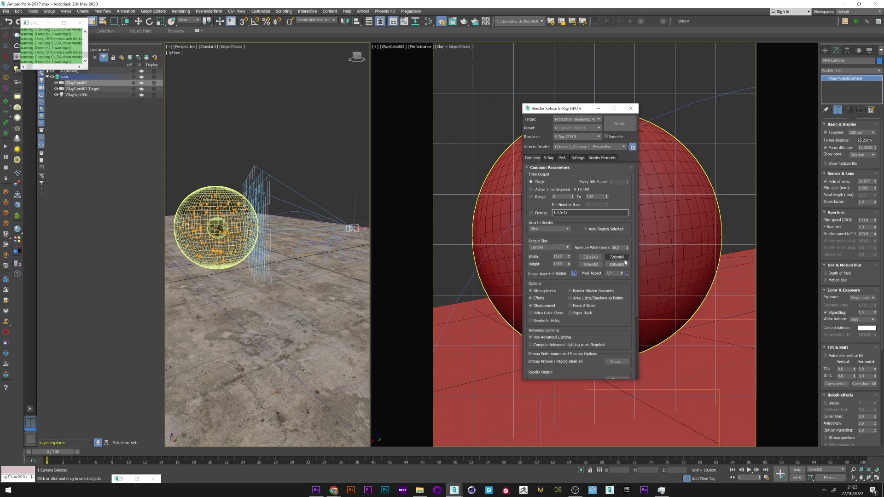
{"action": "left_click", "coordinate": [616, 289]}
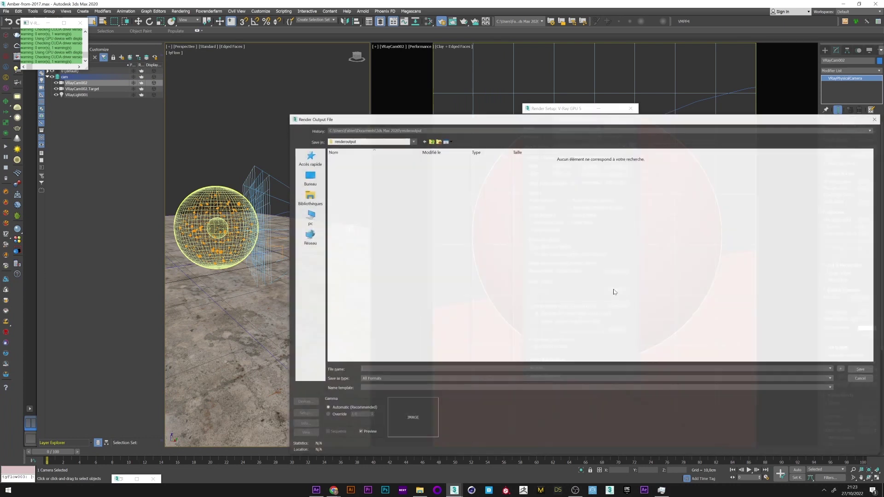
{"action": "left_click", "coordinate": [312, 182]}
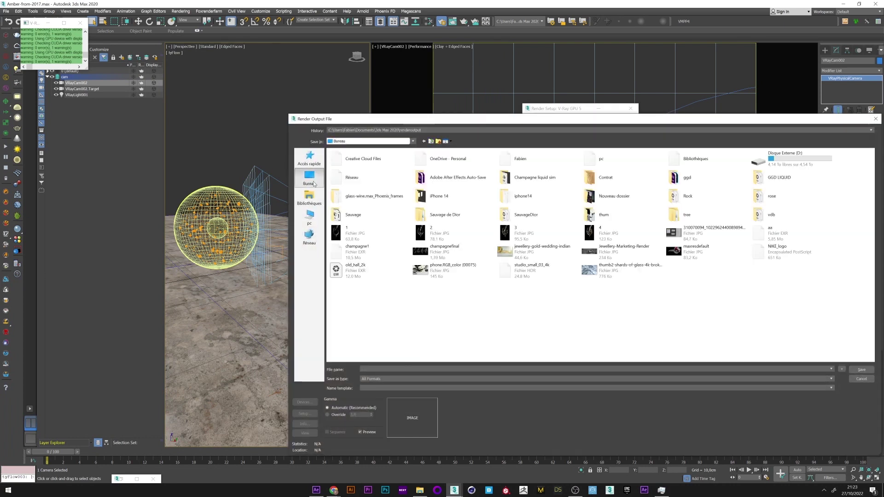
{"action": "left_click", "coordinate": [439, 142]}
{"action": "type", "text": "orb"}
{"action": "double_click", "coordinate": [687, 270]}
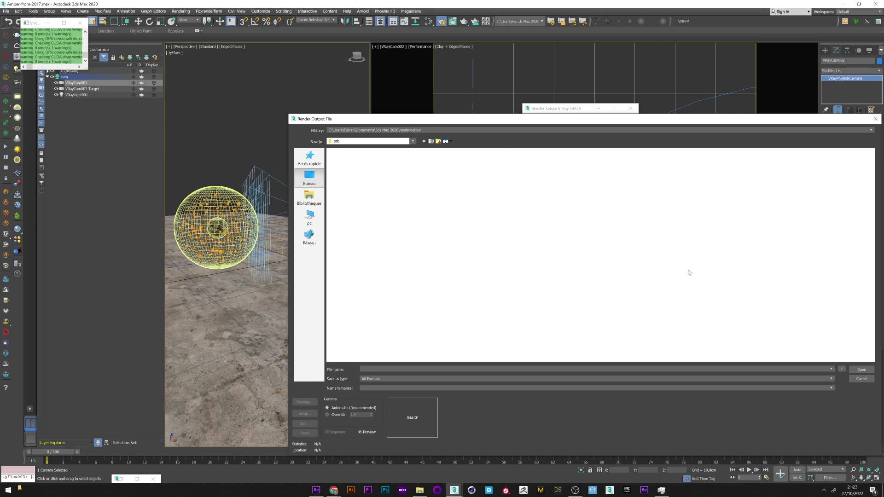
{"action": "type", "text": "Orb"}
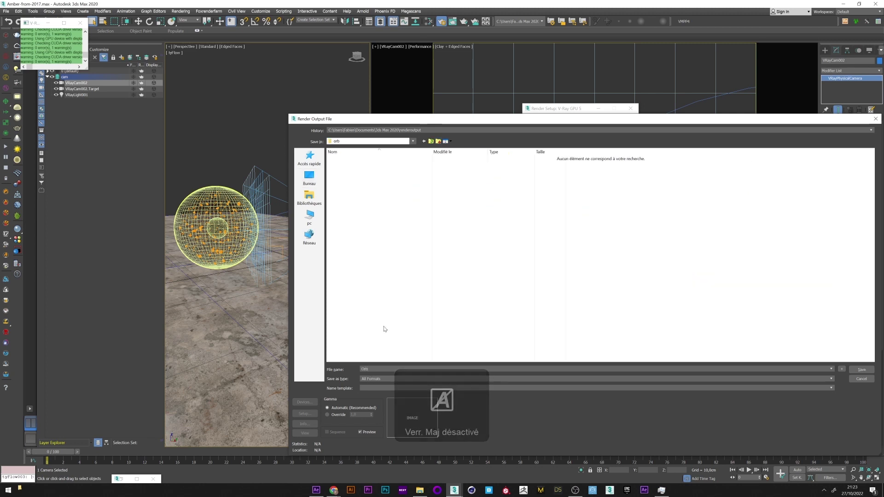
Step: Save the output as Orb.rla with a Z Depth channel and render it
{"action": "left_click", "coordinate": [389, 378]}
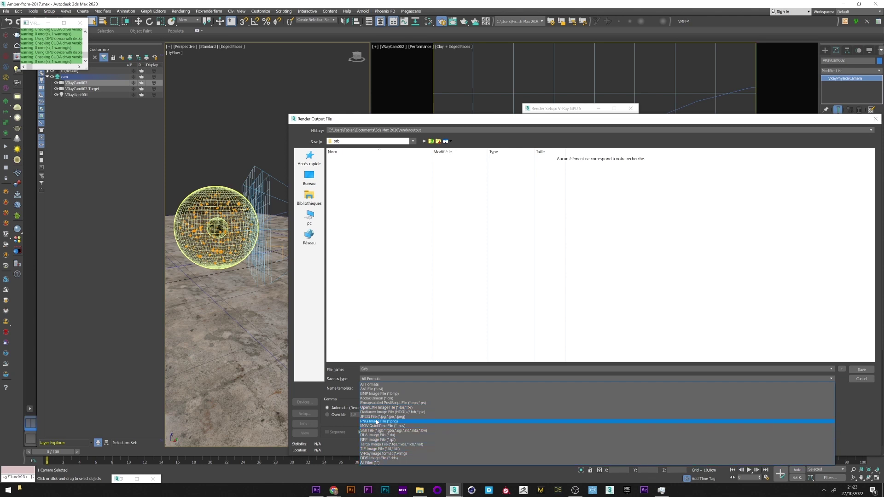
{"action": "left_click", "coordinate": [374, 435]}
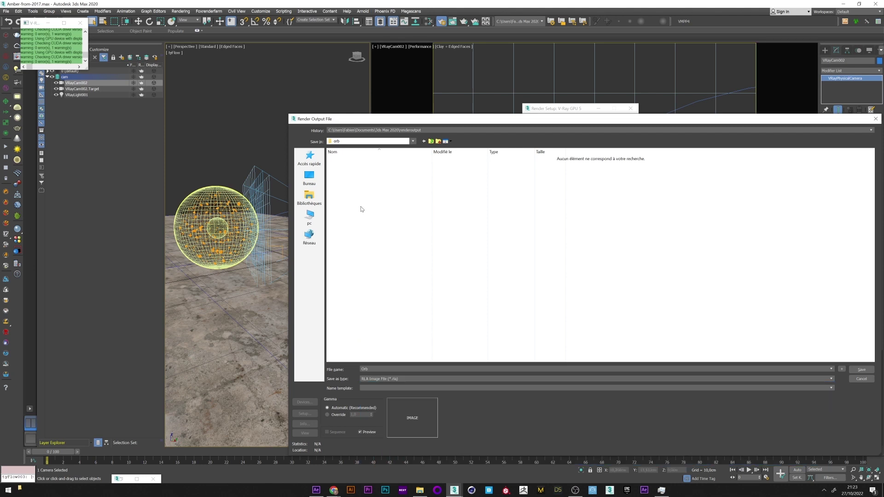
{"action": "left_click", "coordinate": [855, 370]}
{"action": "left_click", "coordinate": [584, 255]}
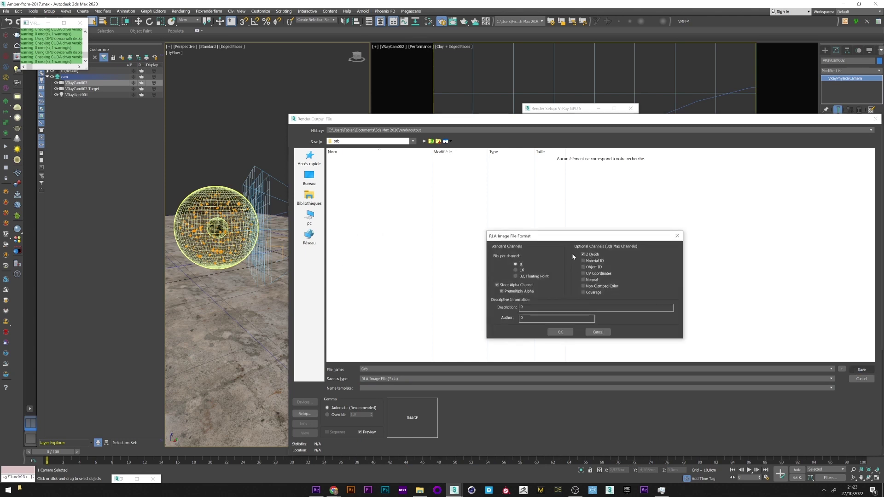
{"action": "left_click", "coordinate": [559, 332]}
{"action": "scroll", "coordinate": [568, 299], "scroll_direction": "up", "scroll_amount": 5}
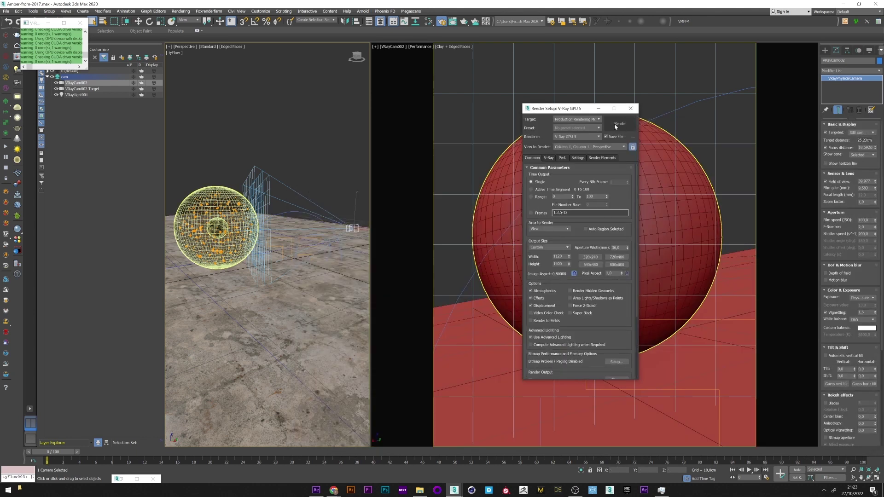
{"action": "left_click", "coordinate": [616, 125]}
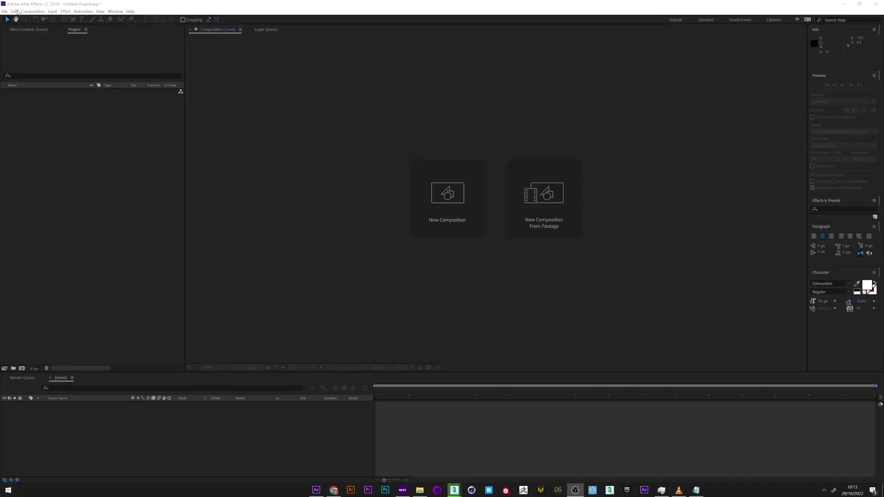
Step: Import Orb.RGB_color.0000, ORB.rla and Orb.VRayZDepth.0000 into the project
{"action": "left_click", "coordinate": [4, 12]}
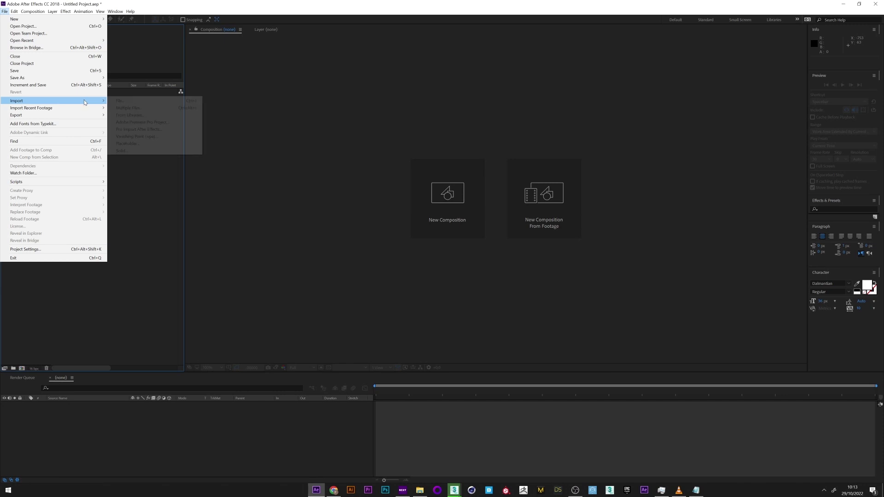
{"action": "left_click", "coordinate": [137, 102]}
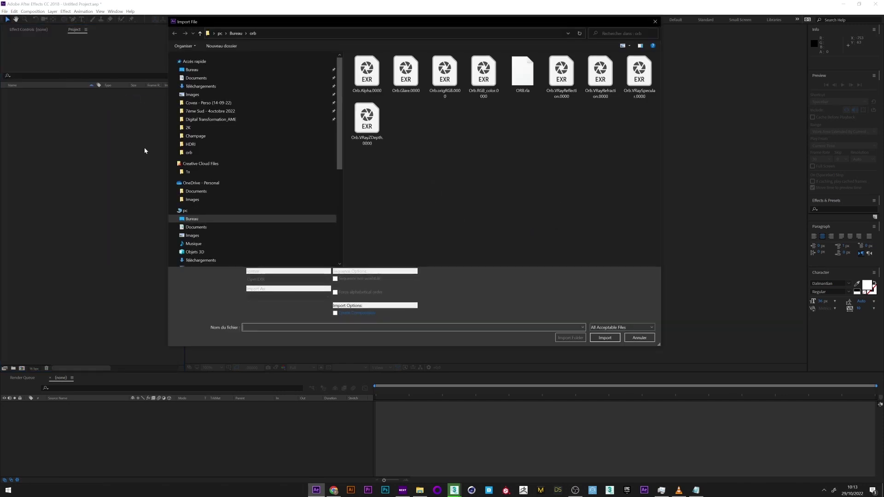
{"action": "left_click", "coordinate": [484, 75]}
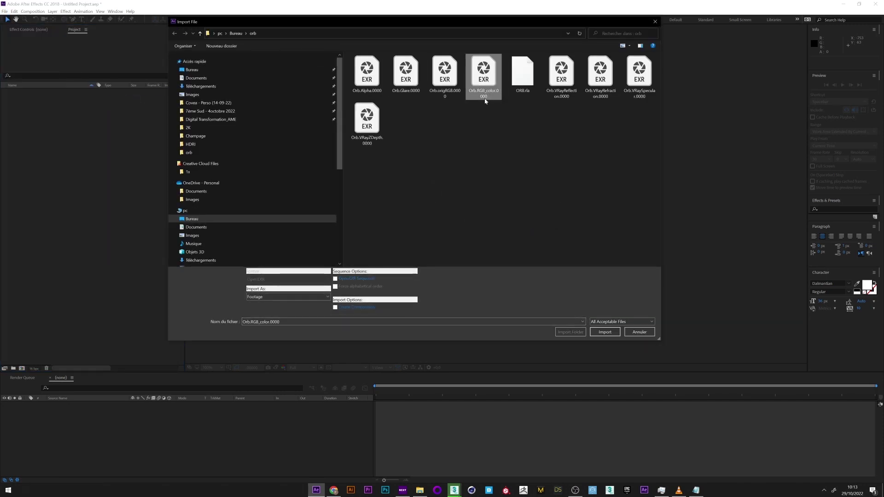
{"action": "left_click", "coordinate": [523, 75], "text": "ctrl"}
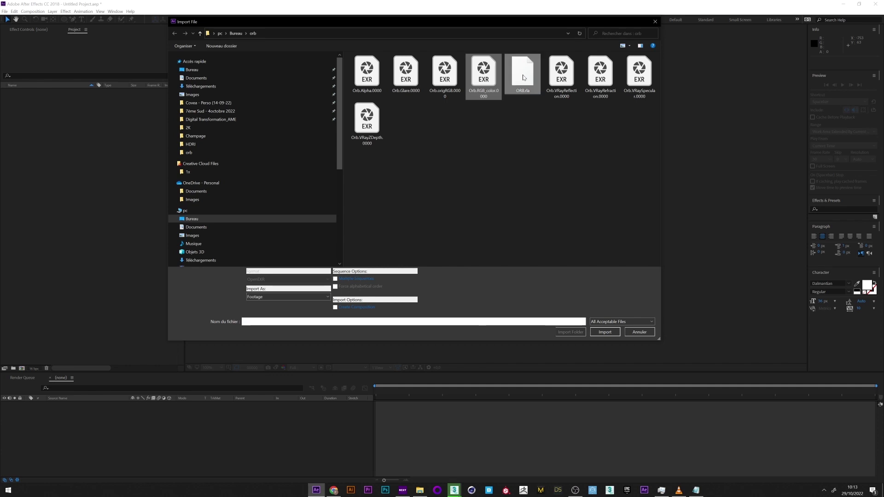
{"action": "left_click", "coordinate": [372, 128], "text": "ctrl"}
{"action": "left_click", "coordinate": [601, 333]}
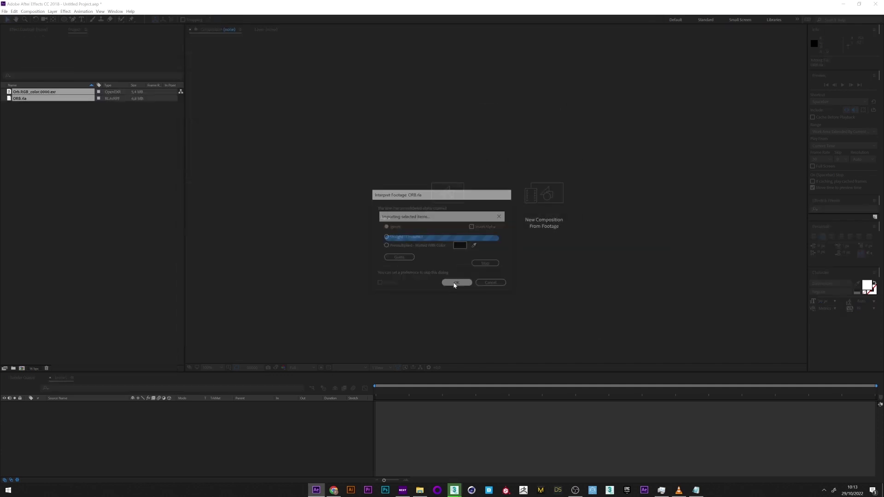
Step: Create a new composition from the Orb.RGB_color.0000.exr footage
{"action": "left_click", "coordinate": [33, 92]}
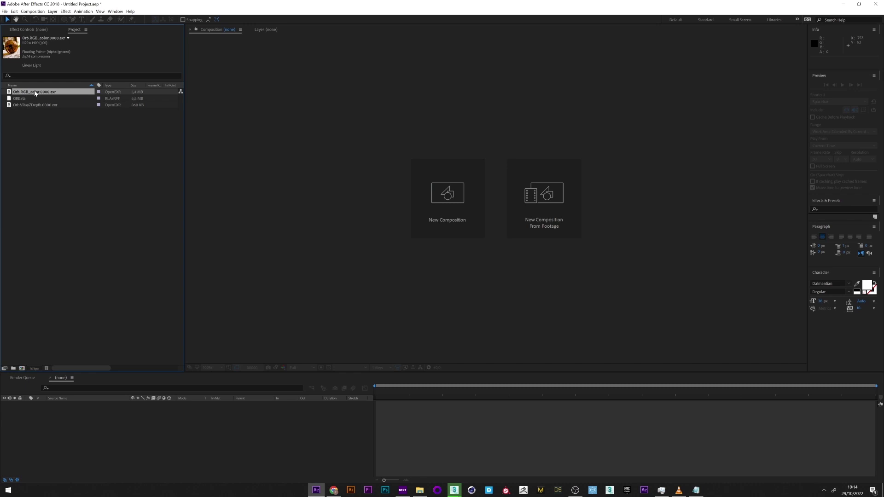
{"action": "right_click", "coordinate": [33, 92]}
{"action": "left_click", "coordinate": [71, 110]}
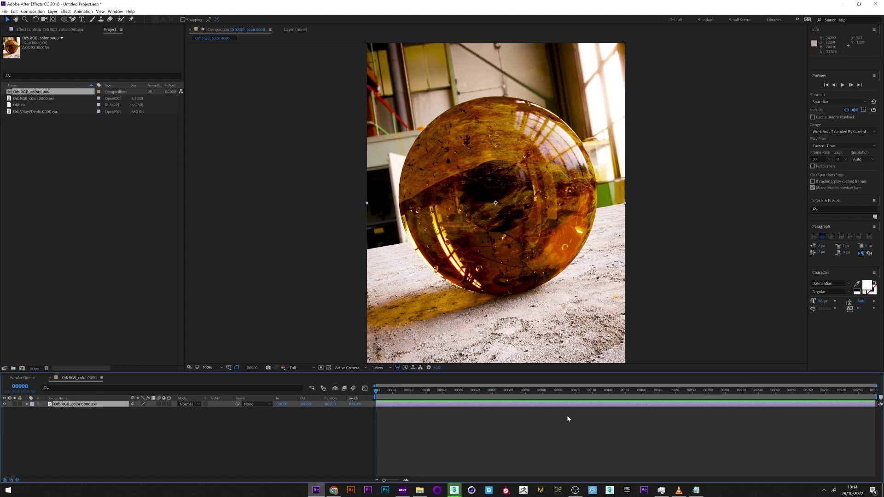
{"action": "left_click", "coordinate": [113, 459]}
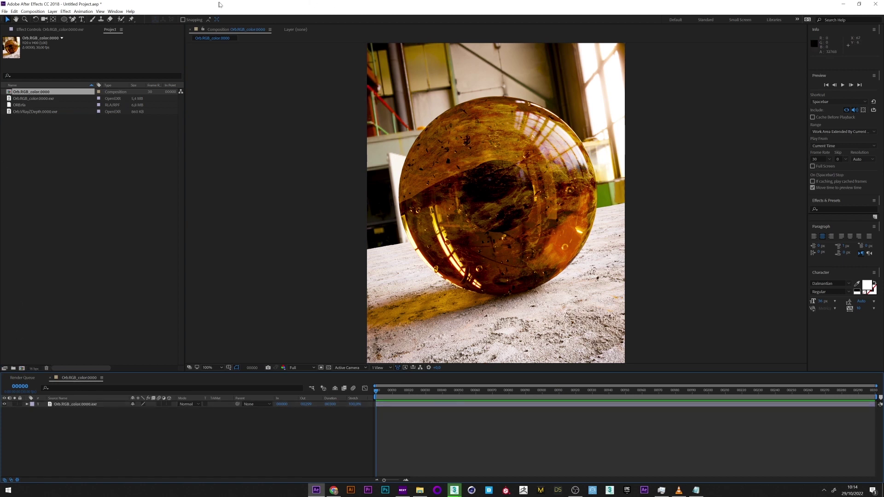
Step: Add the Orb.VRayZDepth.0000.exr depth pass as the top layer and pre-compose it
{"action": "left_click", "coordinate": [36, 113]}
{"action": "left_click_drag", "start_coordinate": [37, 114], "coordinate": [99, 405]}
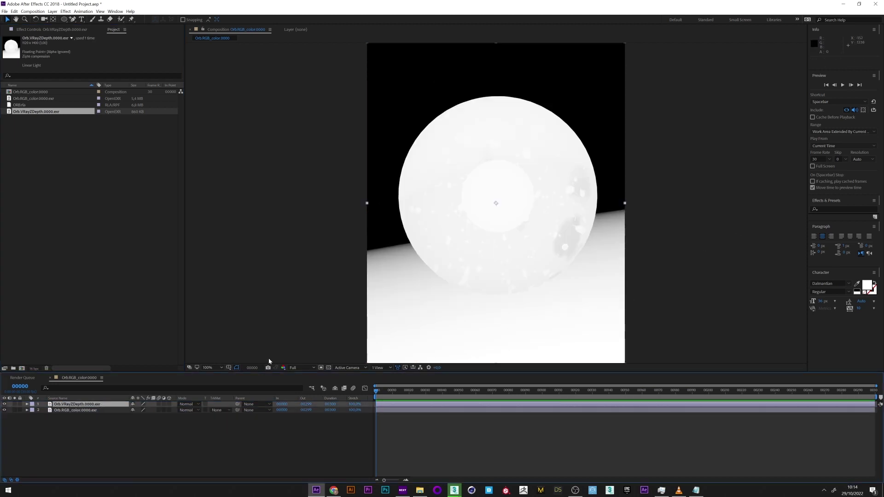
{"action": "left_click", "coordinate": [52, 11]}
{"action": "left_click", "coordinate": [69, 257]}
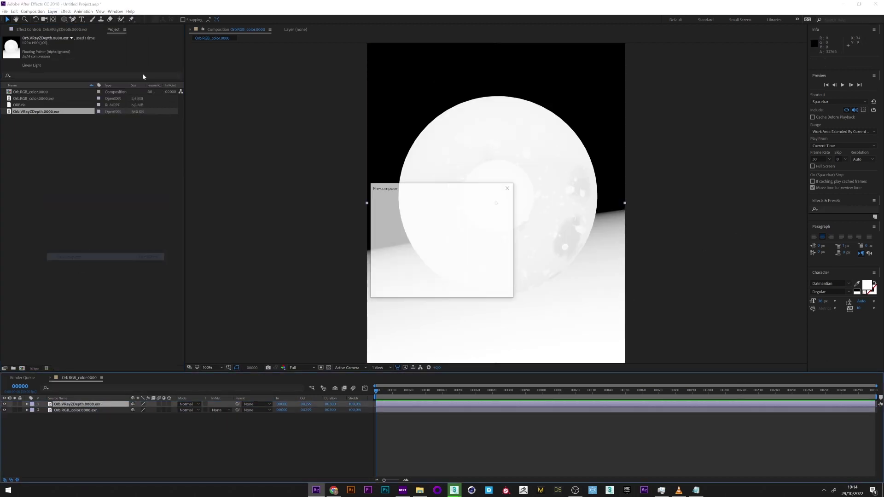
{"action": "left_click", "coordinate": [458, 290]}
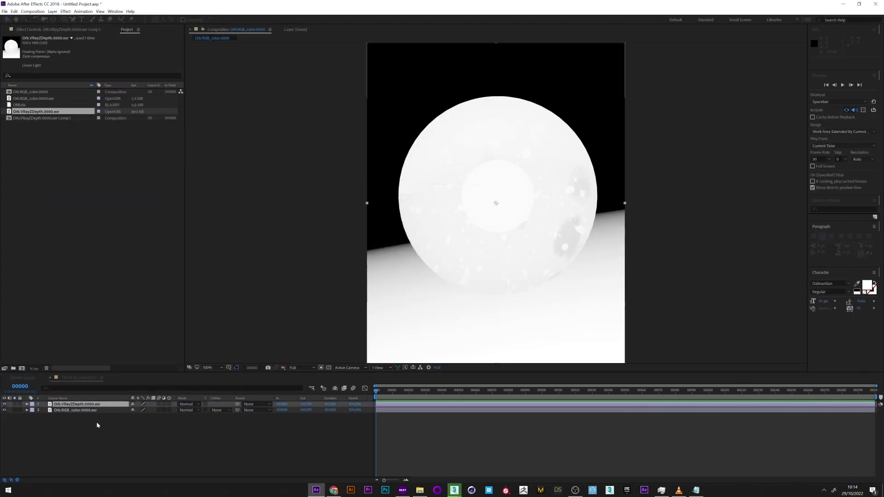
Step: Apply Levels to the depth pass in its precomp, raising input black to about 14520.7
{"action": "double_click", "coordinate": [73, 404]}
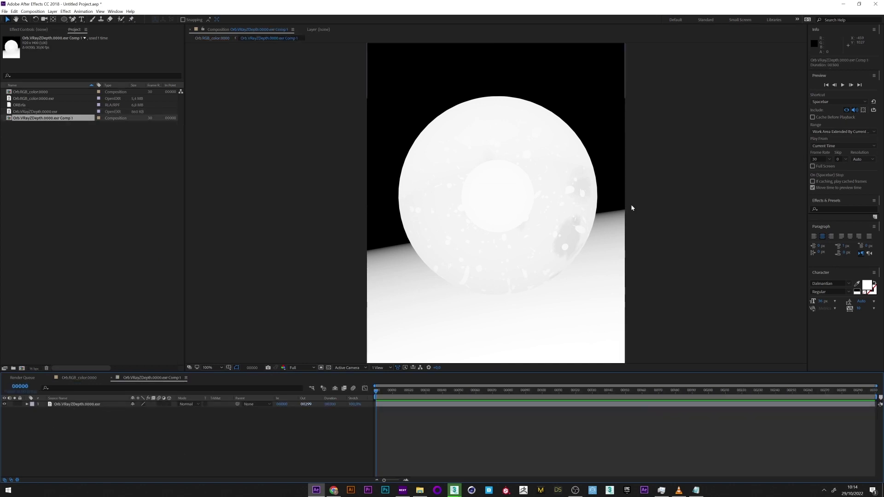
{"action": "left_click", "coordinate": [400, 183]}
{"action": "left_click", "coordinate": [65, 11]}
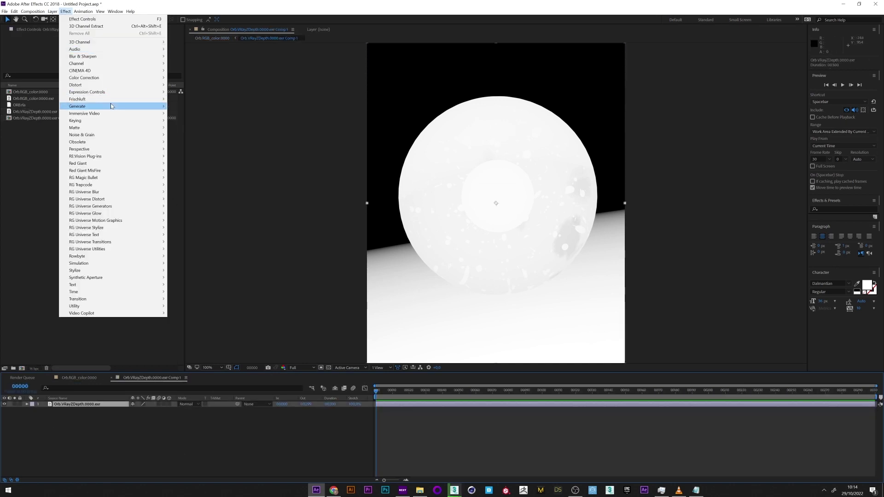
{"action": "mouse_move", "coordinate": [98, 80]}
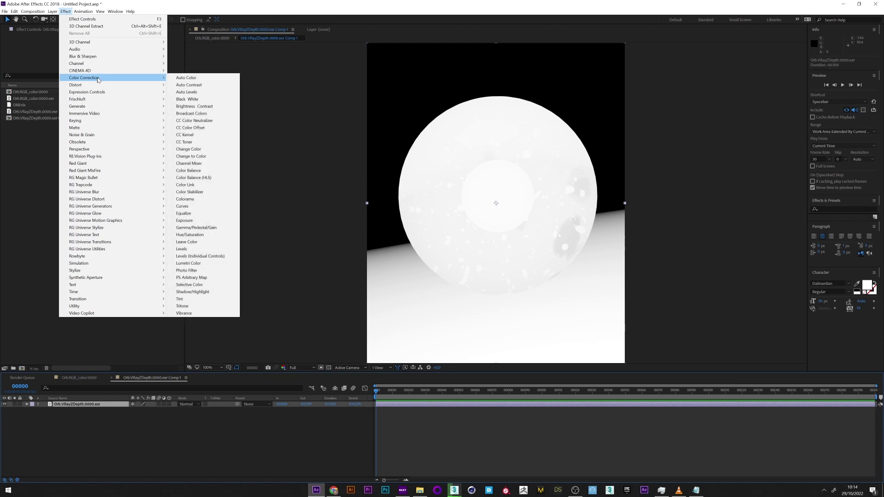
{"action": "left_click", "coordinate": [193, 249]}
{"action": "mouse_move", "coordinate": [21, 84]}
{"action": "left_mouse_down"}
{"action": "mouse_move", "coordinate": [74, 90]}
{"action": "mouse_move", "coordinate": [17, 87]}
{"action": "left_mouse_up"}
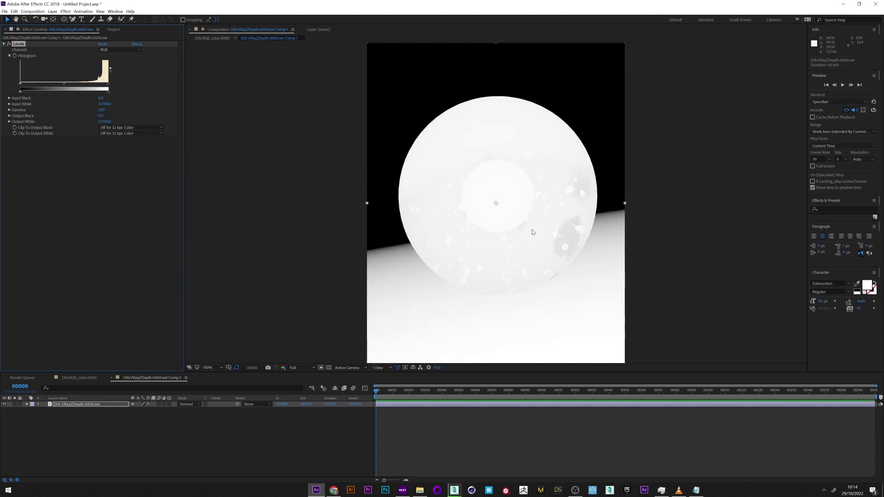
{"action": "left_click", "coordinate": [71, 377]}
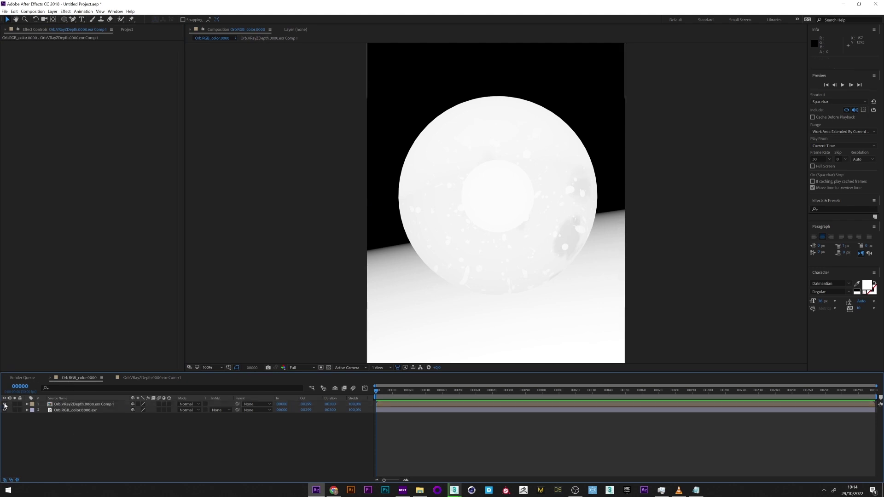
Step: Move the depth precomp beneath the colour render and add Adjustment Layer 1 on top
{"action": "left_click_drag", "start_coordinate": [66, 407], "coordinate": [67, 413]}
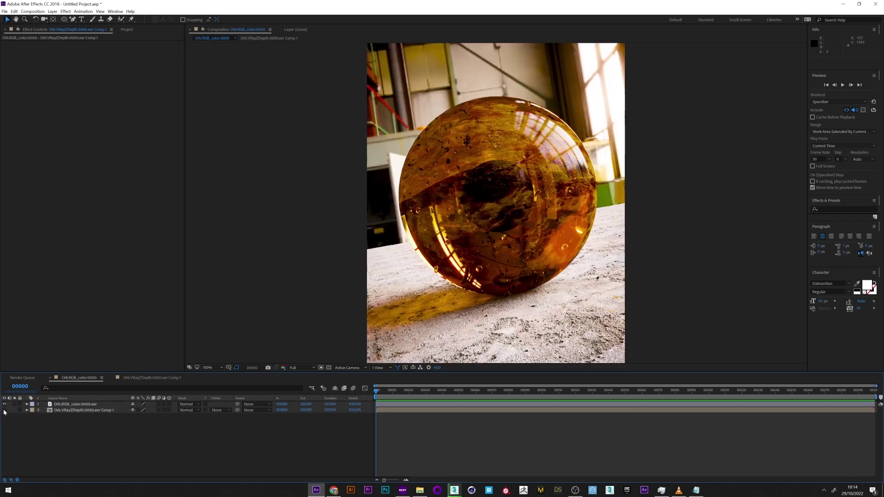
{"action": "left_click", "coordinate": [73, 407]}
{"action": "left_click", "coordinate": [53, 11]}
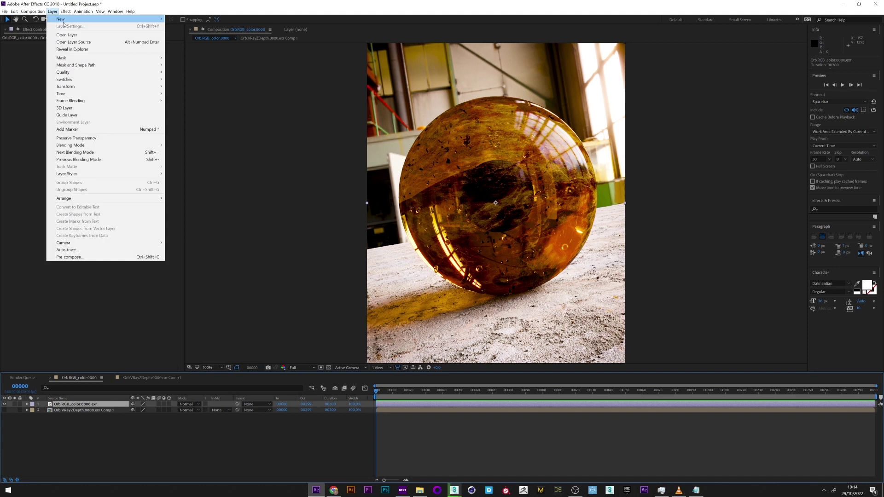
{"action": "mouse_move", "coordinate": [115, 18]}
{"action": "left_click", "coordinate": [213, 61]}
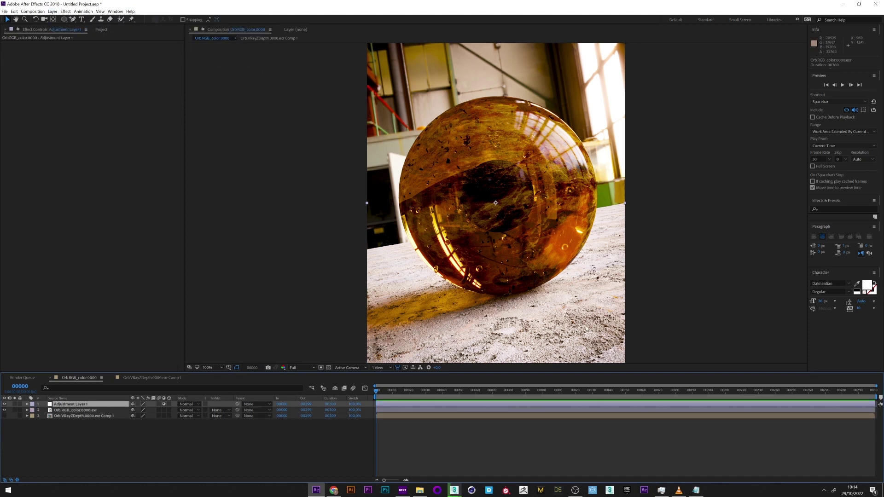
Step: Browse the Effect menu to the Frischluft effects category
{"action": "left_click", "coordinate": [65, 11]}
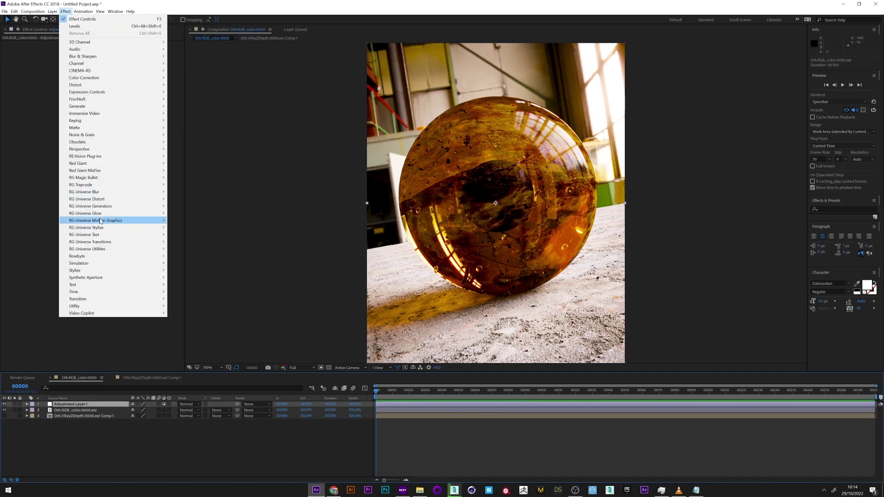
{"action": "mouse_move", "coordinate": [138, 99]}
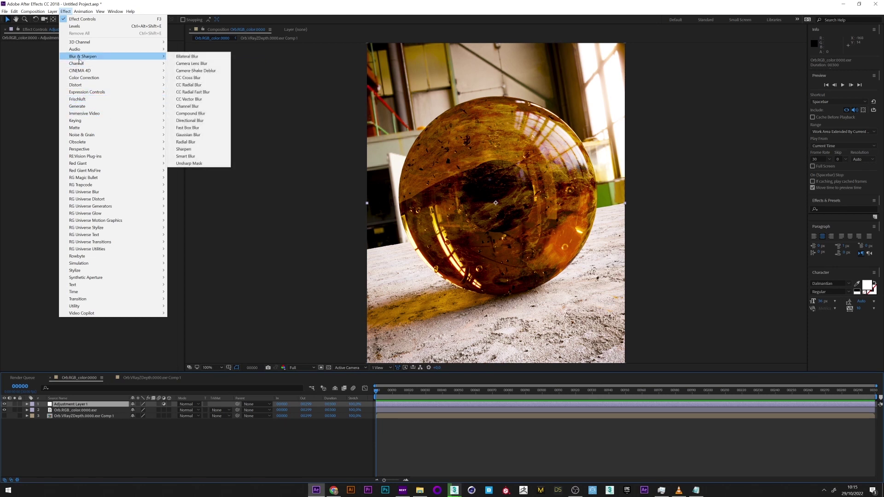
{"action": "mouse_move", "coordinate": [91, 59]}
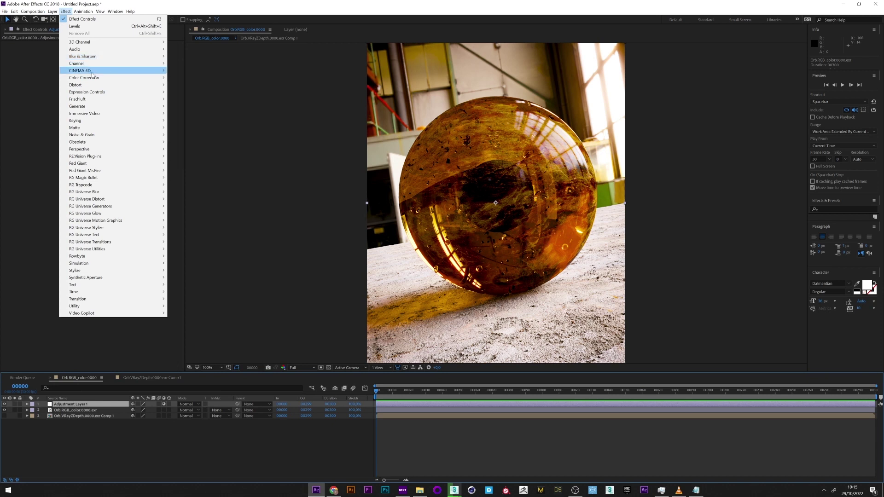
Step: Apply FL Depth Of Field to the adjustment layer, using the Z-depth comp as the depth layer
{"action": "mouse_move", "coordinate": [102, 101]}
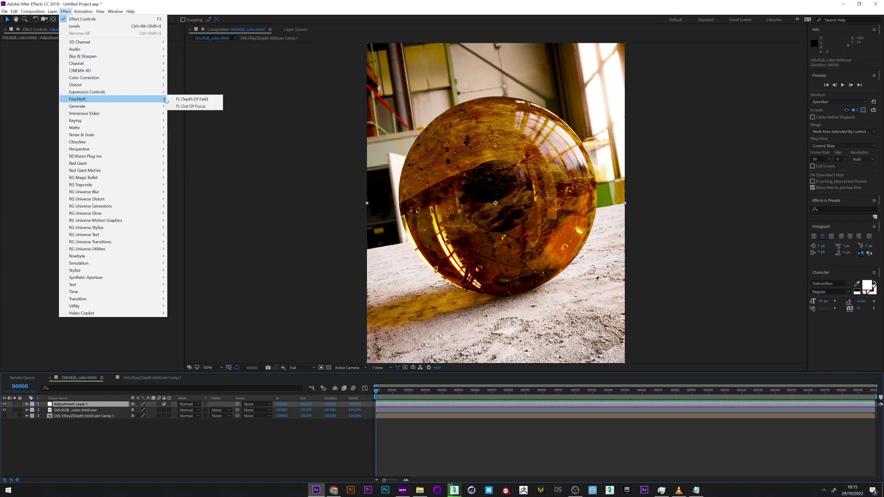
{"action": "left_click", "coordinate": [192, 100]}
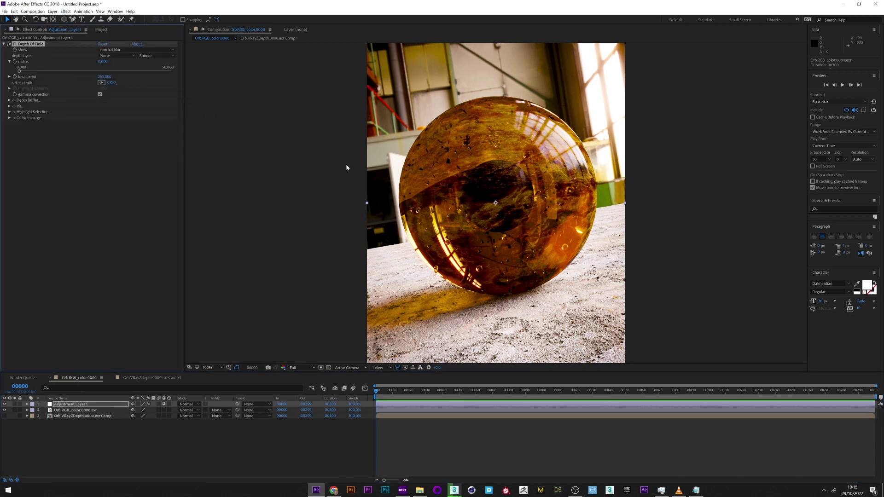
{"action": "left_click", "coordinate": [119, 55]}
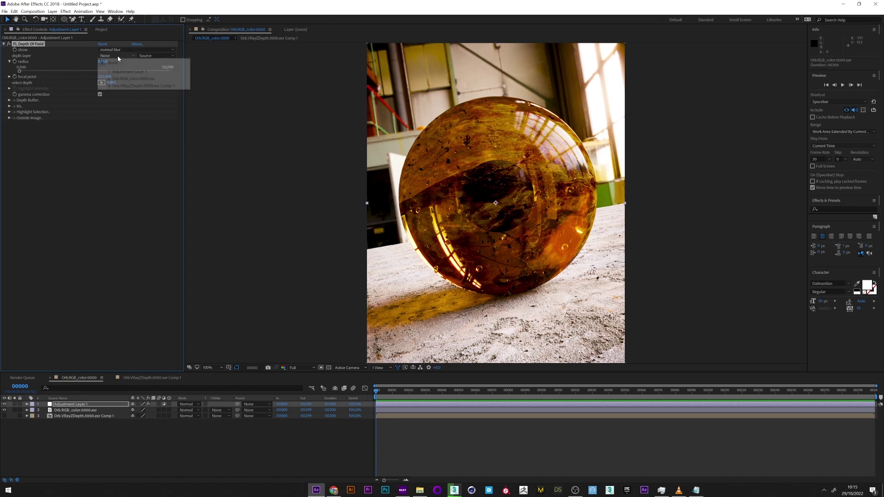
{"action": "left_click", "coordinate": [119, 86]}
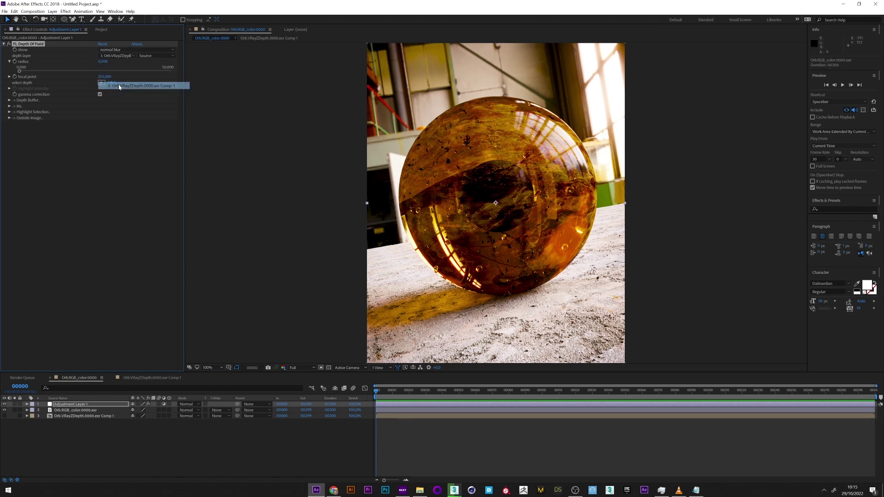
Step: Set the blur radius to 40 and sample a focus depth from the image with select depth
{"action": "left_click", "coordinate": [101, 61]}
{"action": "type", "text": "40"}
{"action": "key", "text": "Return"}
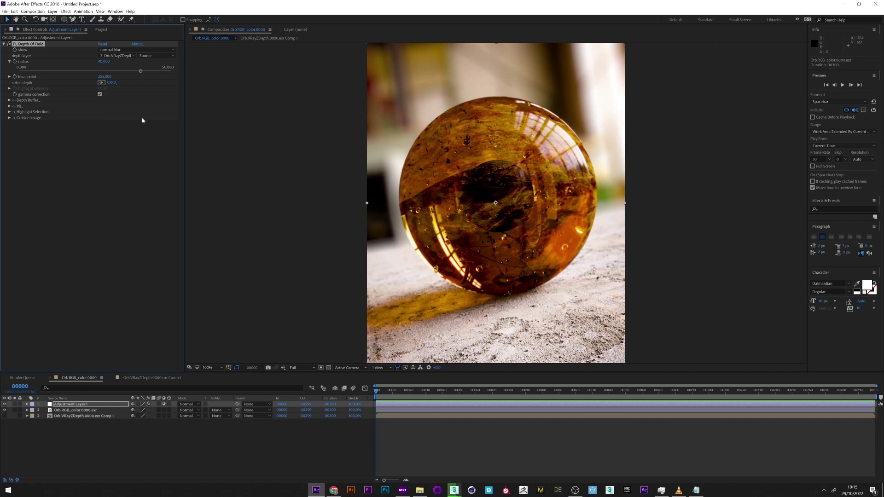
{"action": "left_click", "coordinate": [101, 83]}
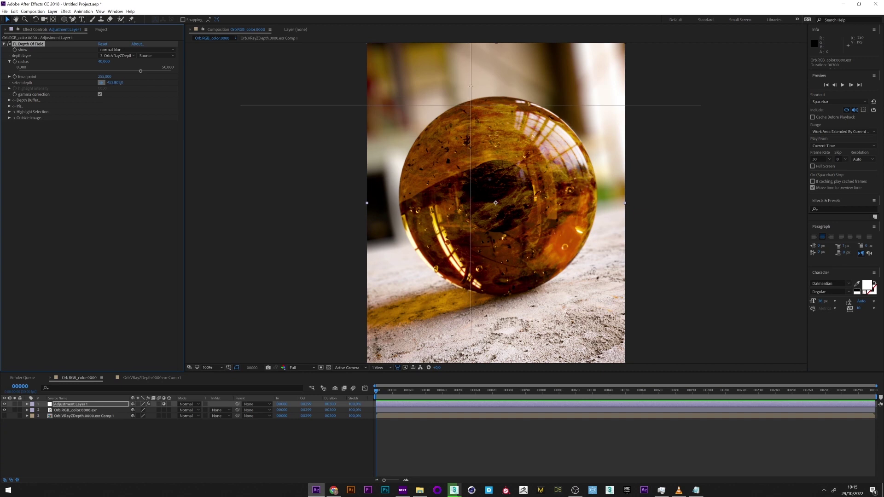
{"action": "left_click", "coordinate": [446, 67]}
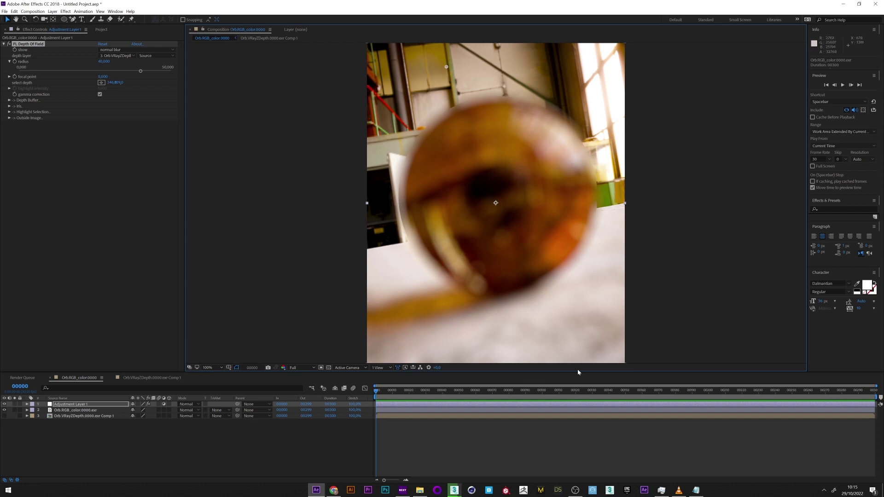
Step: Lower the blur radius to 20 and reposition the focus sampling point
{"action": "left_click", "coordinate": [103, 61]}
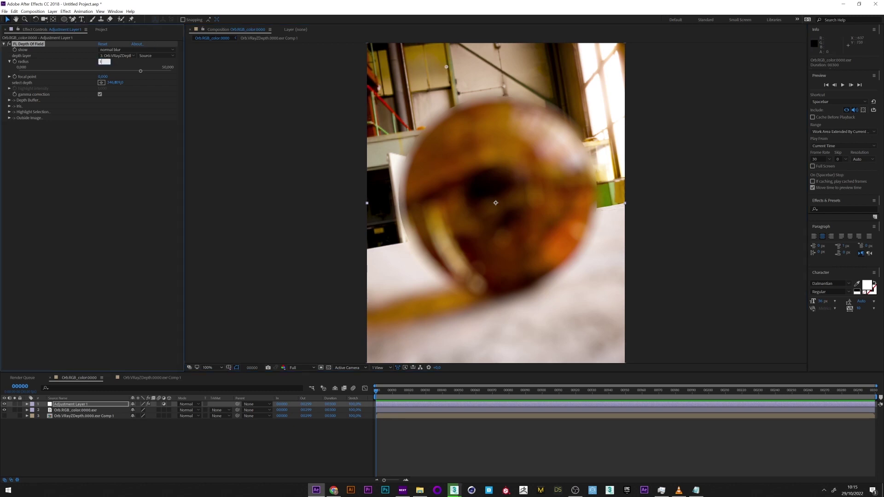
{"action": "type", "text": "20"}
{"action": "key", "text": "Return"}
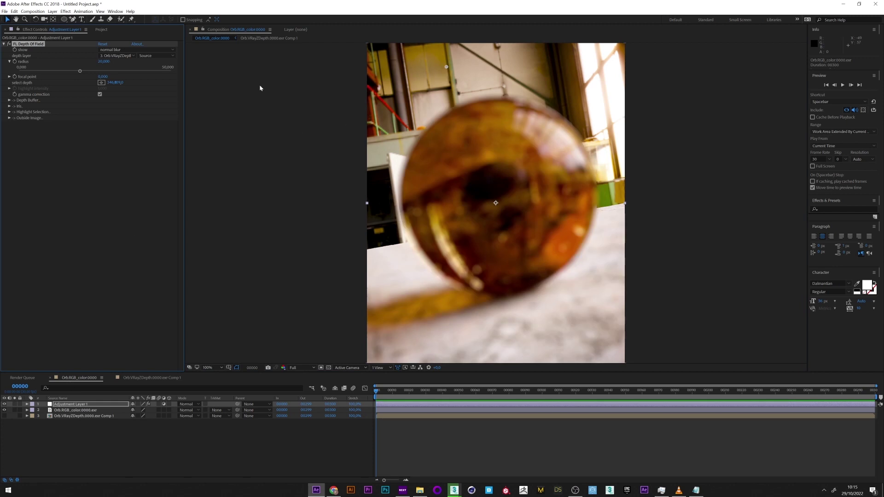
{"action": "left_click_drag", "start_coordinate": [115, 80], "coordinate": [108, 64]}
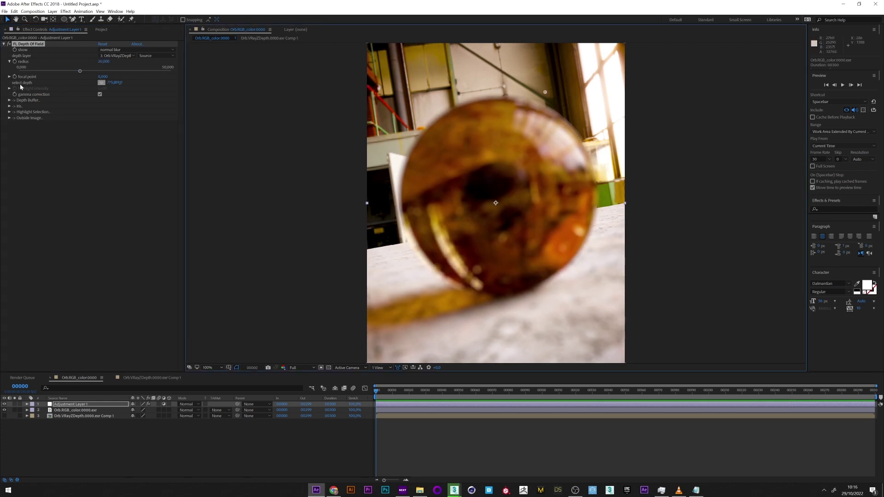
Step: Keyframe the focal point, then at frame 20 sample the orb's depth to focus it
{"action": "left_click", "coordinate": [14, 78]}
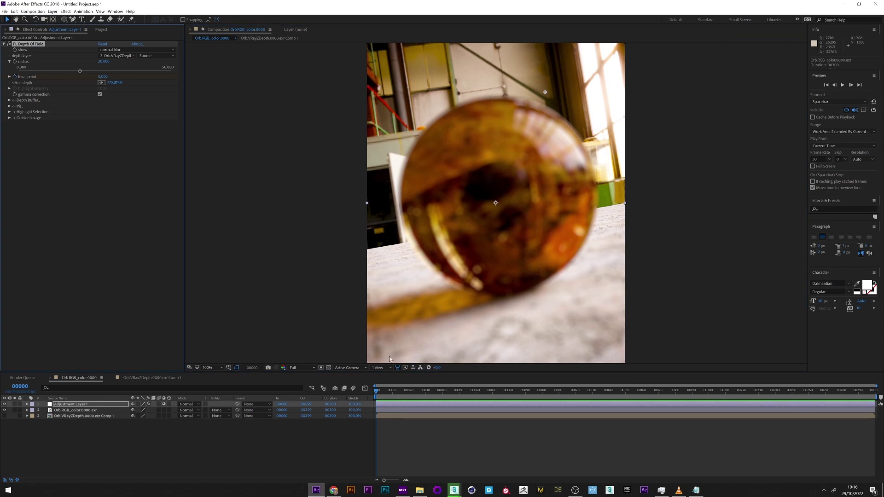
{"action": "key", "text": "u"}
{"action": "left_click", "coordinate": [408, 392]}
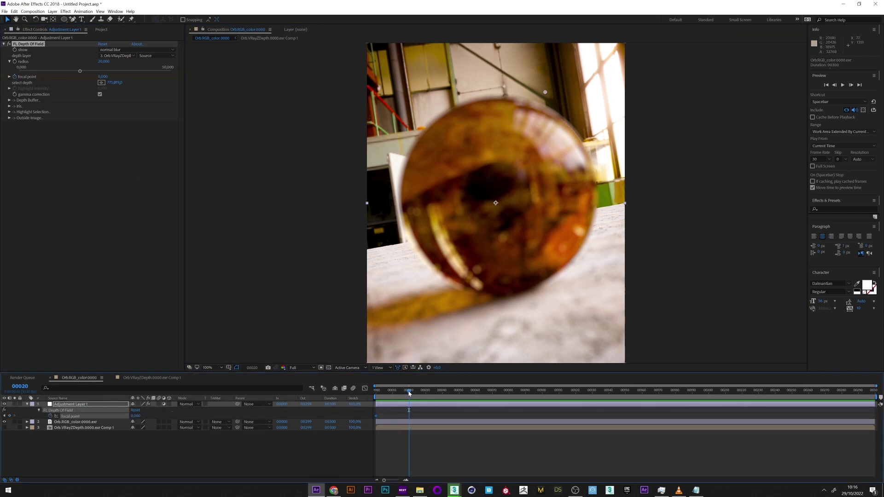
{"action": "left_click", "coordinate": [101, 82]}
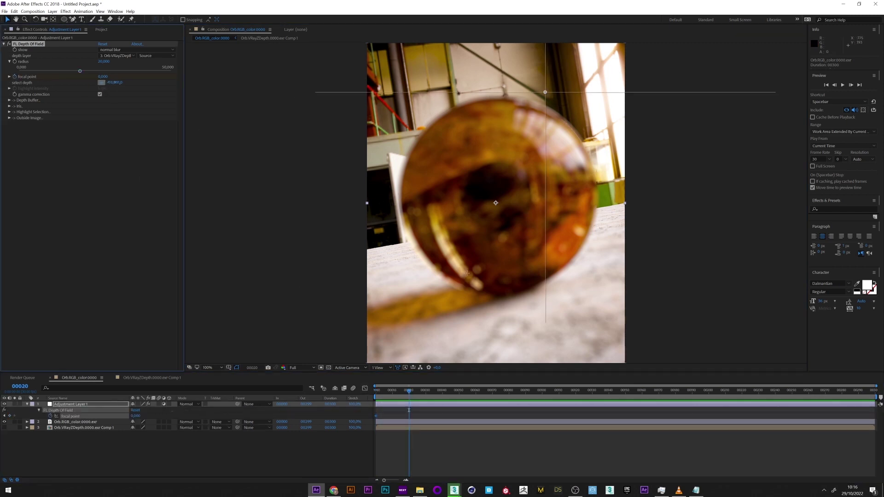
{"action": "left_click", "coordinate": [392, 312]}
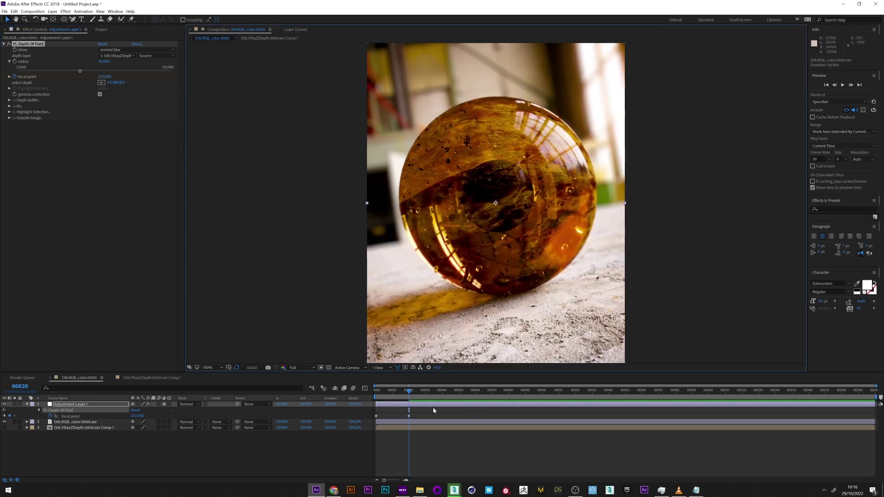
Step: Trim the work area to end near frame 20 and preview the focus rack
{"action": "left_click_drag", "start_coordinate": [876, 392], "coordinate": [411, 392]}
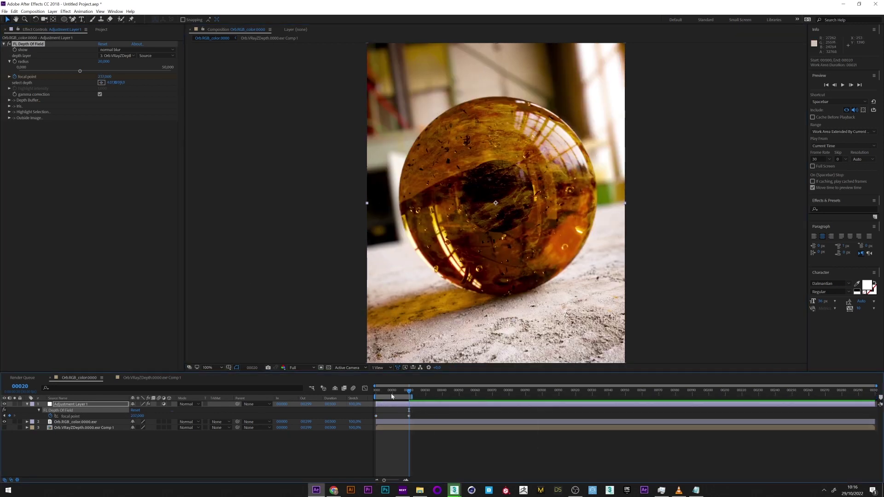
{"action": "left_click", "coordinate": [846, 87]}
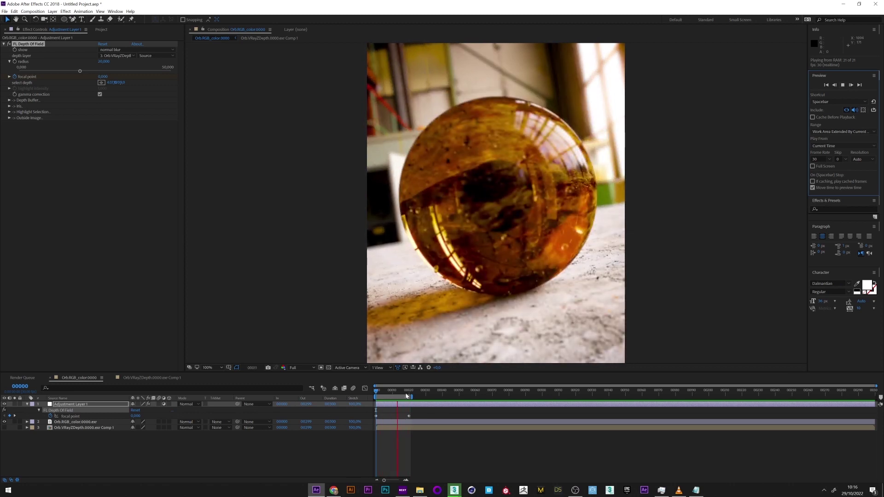
{"action": "key", "text": "space"}
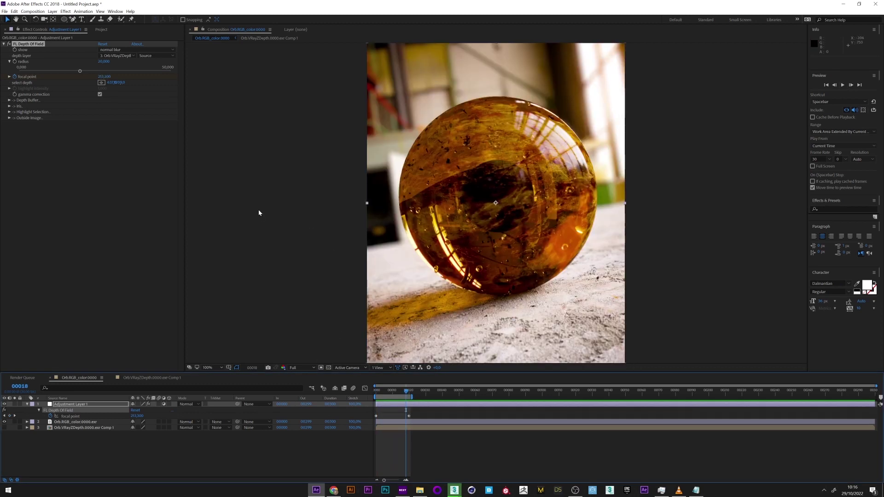
Step: Clear the Z-depth comp as the depth source and hide Adjustment Layer 1 to show the unblurred orb
{"action": "left_click", "coordinate": [408, 416]}
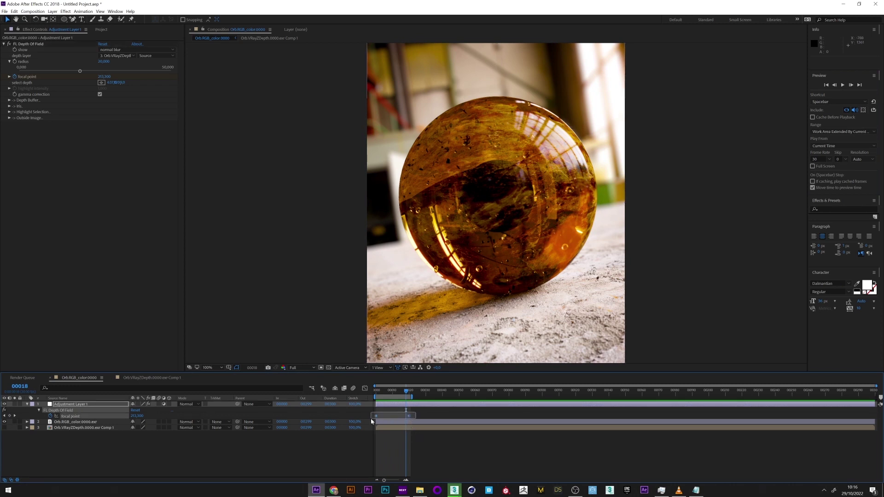
{"action": "left_click", "coordinate": [52, 411]}
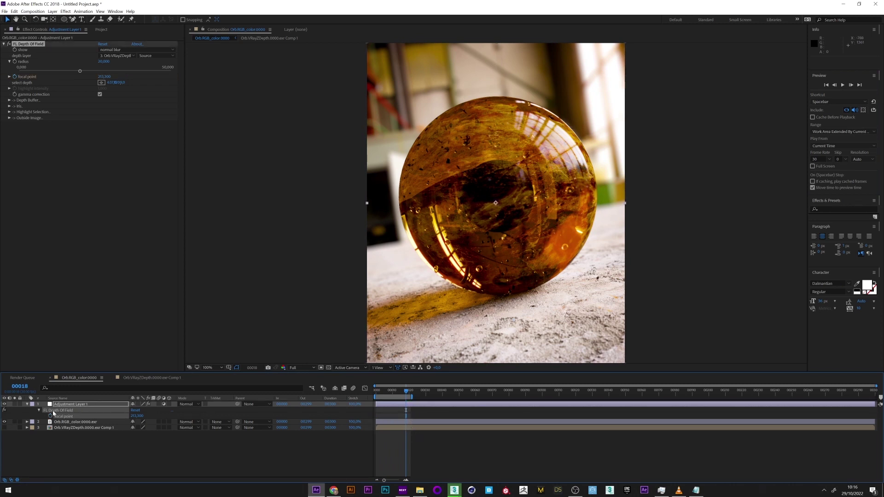
{"action": "left_click", "coordinate": [118, 56]}
{"action": "left_click", "coordinate": [111, 60]}
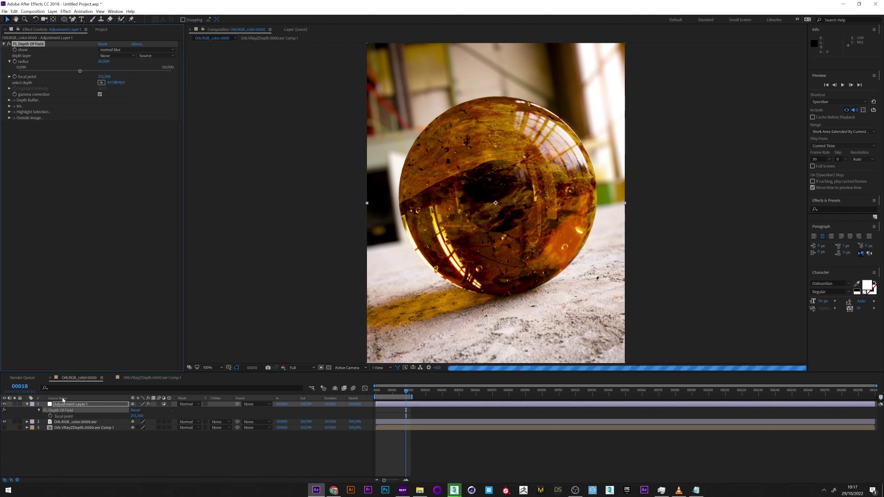
{"action": "left_click", "coordinate": [4, 405]}
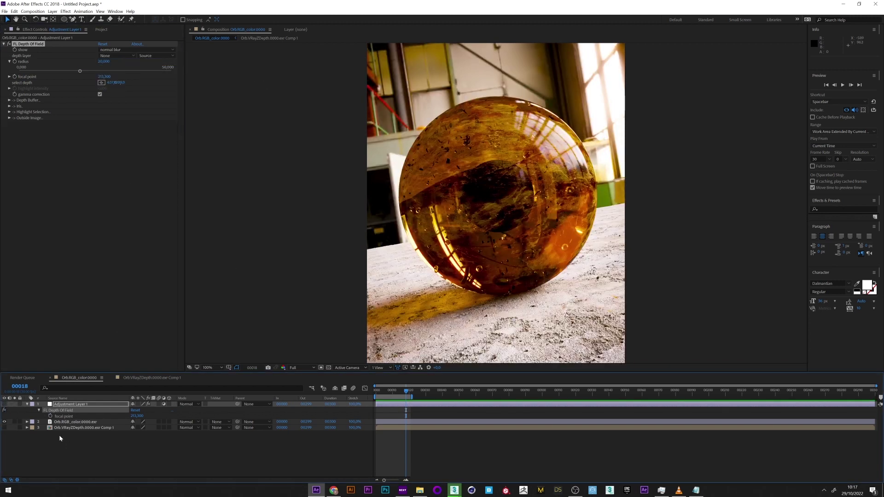
Step: Make a new composition from the ORB.rla footage with New Comp from Selection
{"action": "left_click", "coordinate": [102, 30]}
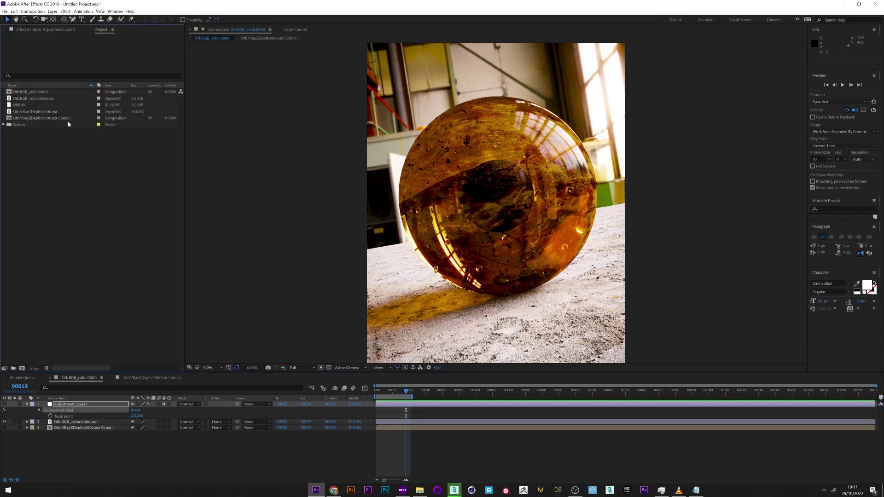
{"action": "left_click", "coordinate": [31, 105]}
{"action": "right_click", "coordinate": [19, 106]}
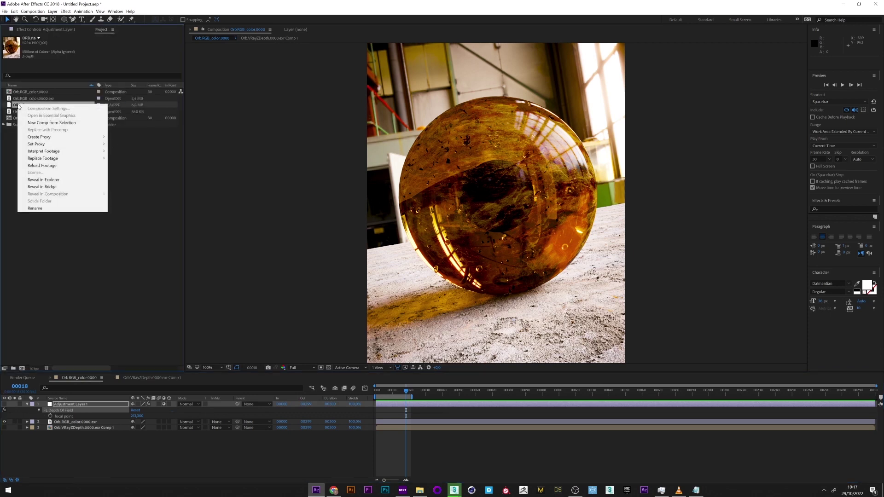
{"action": "left_click", "coordinate": [51, 122]}
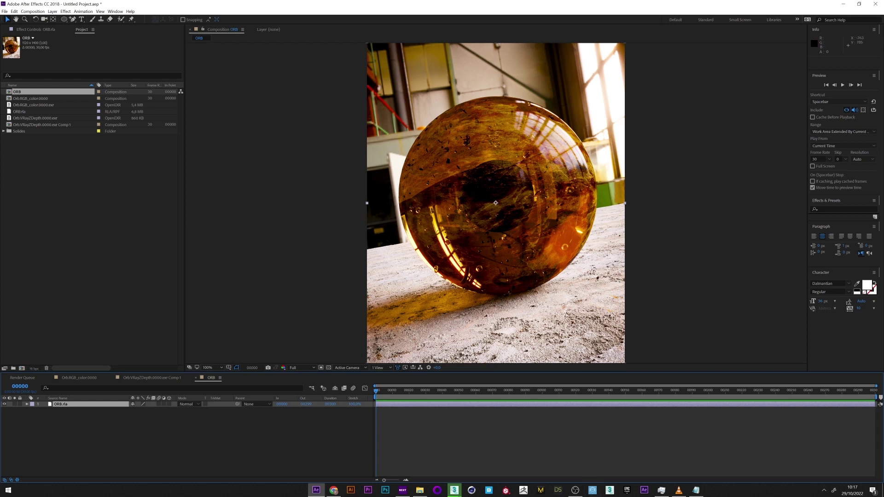
Step: Apply 3D Channel Extract to the ORB.rla layer, keeping Z-Depth as the channel
{"action": "left_click", "coordinate": [57, 423]}
{"action": "left_click", "coordinate": [69, 404]}
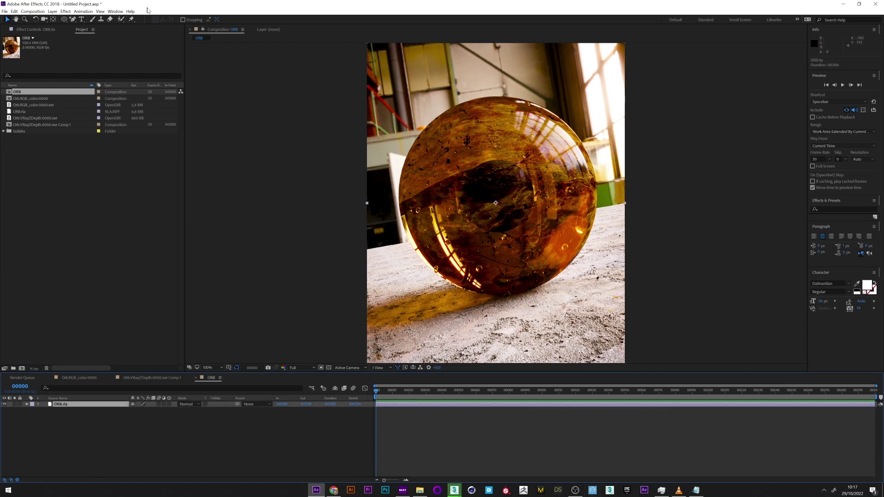
{"action": "left_click", "coordinate": [72, 12]}
{"action": "mouse_move", "coordinate": [152, 41]}
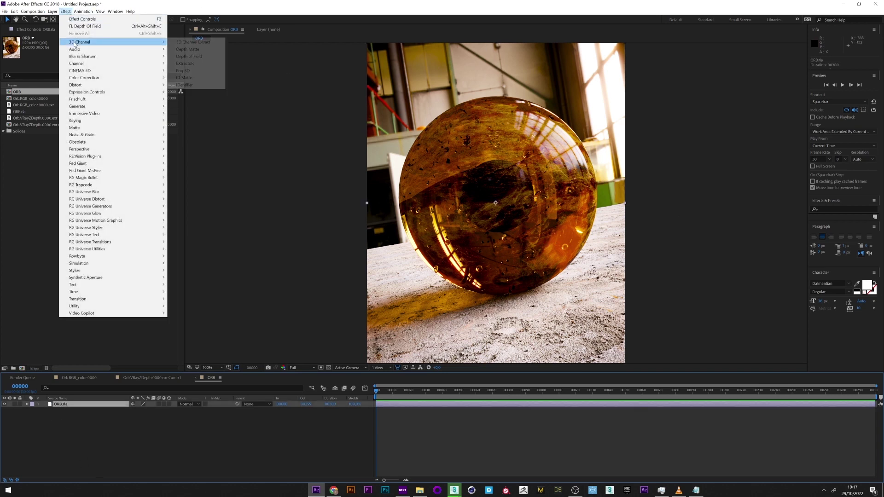
{"action": "left_click", "coordinate": [192, 42]}
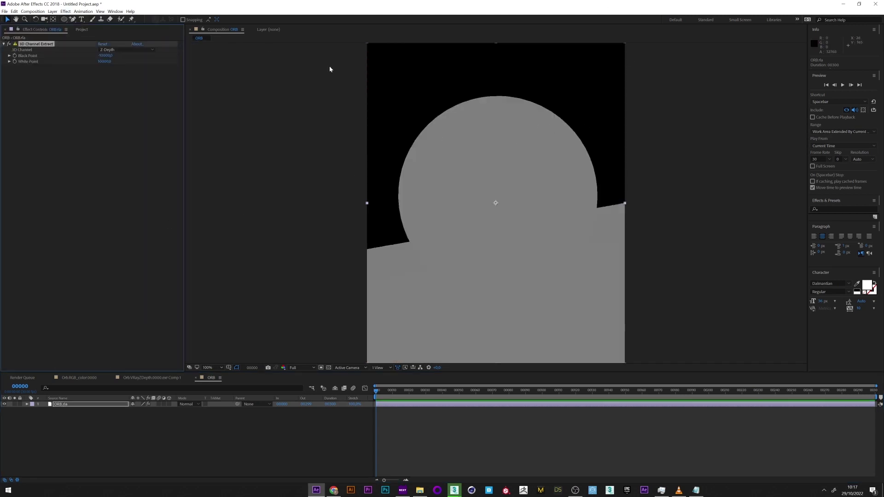
{"action": "left_click", "coordinate": [116, 49]}
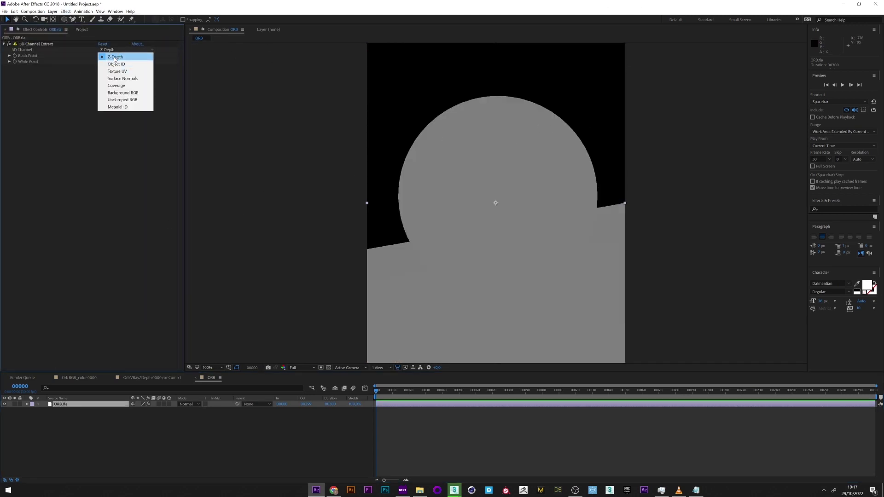
{"action": "left_click", "coordinate": [114, 57]}
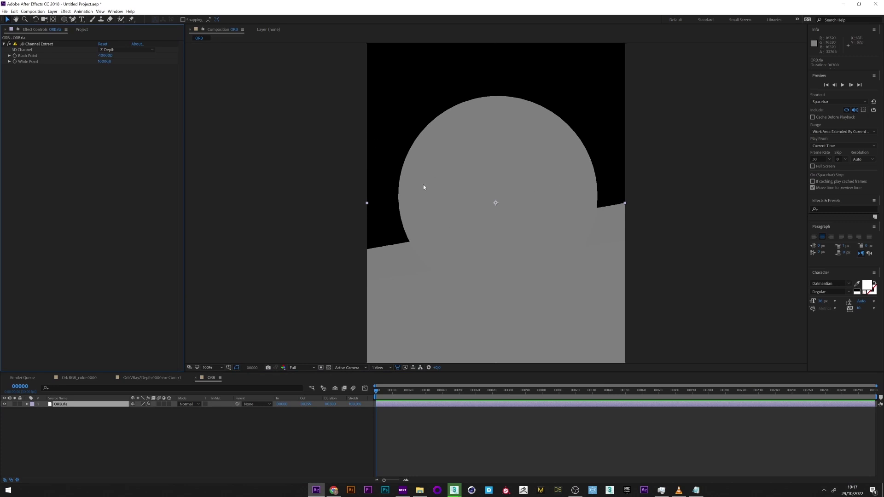
Step: Set the extract's Black Point to -100 and White Point to -15
{"action": "left_click", "coordinate": [112, 55]}
{"action": "type", "text": "0"}
{"action": "left_click", "coordinate": [105, 61]}
{"action": "type", "text": "0"}
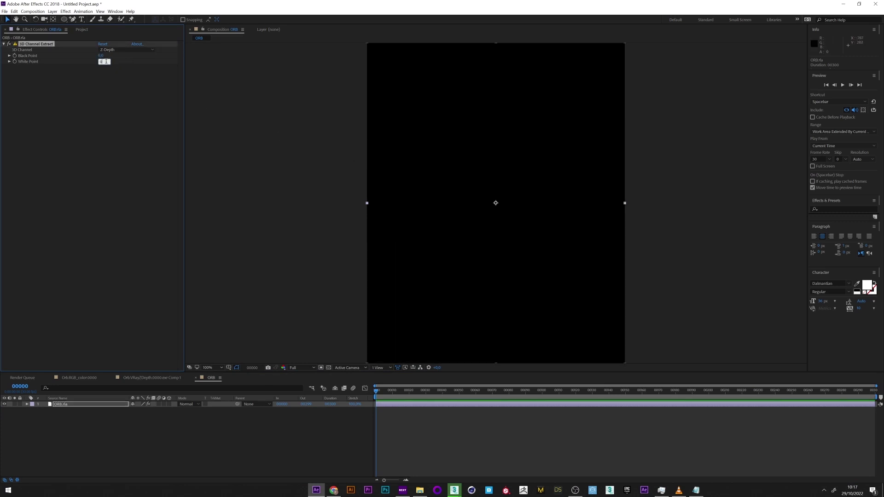
{"action": "key", "text": "Return"}
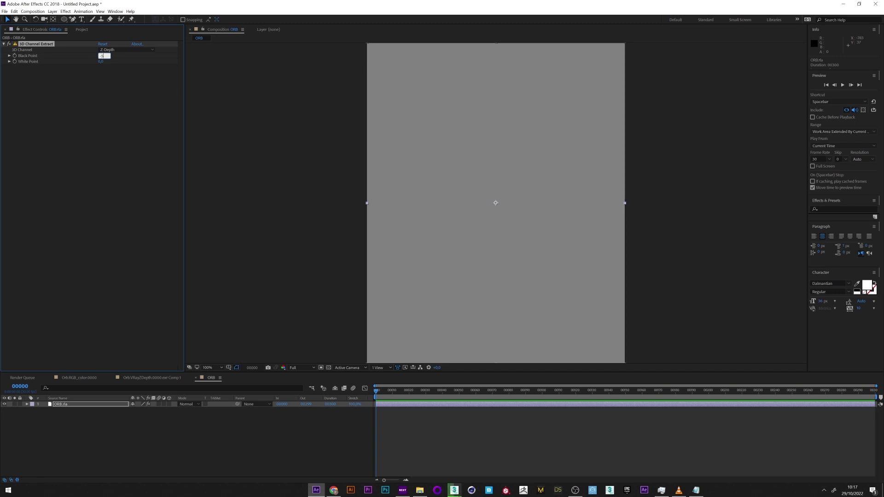
{"action": "key", "text": "Return"}
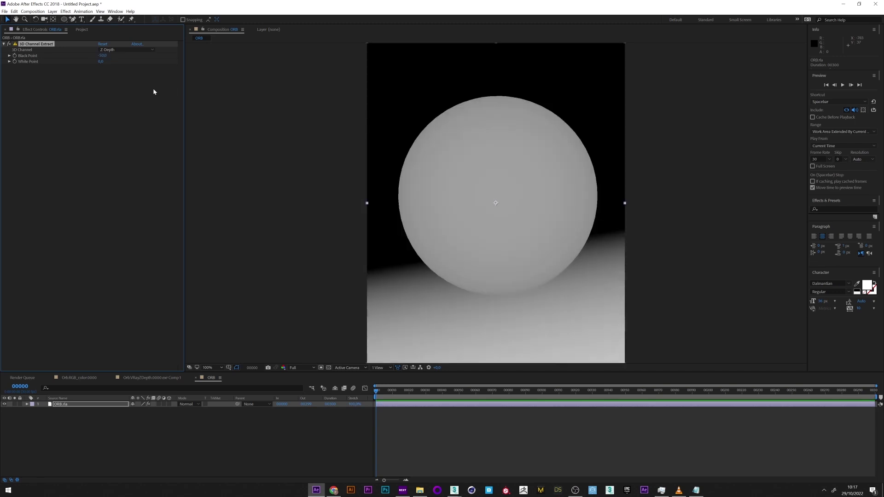
{"action": "left_click", "coordinate": [102, 56]}
{"action": "key", "text": "Return"}
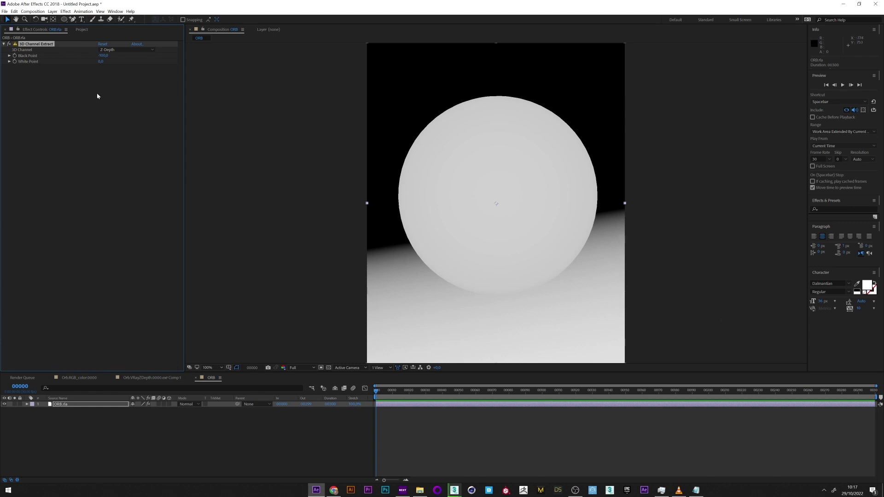
{"action": "left_click", "coordinate": [101, 61]}
{"action": "type", "text": "-15"}
{"action": "key", "text": "Return"}
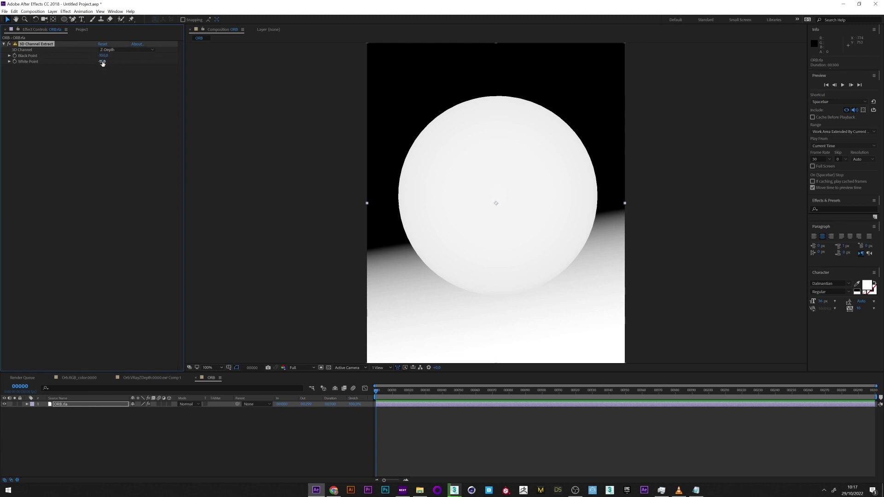
Step: In the colour orb comp, turn Adjustment Layer 1 back on to show the blur
{"action": "left_click", "coordinate": [143, 378]}
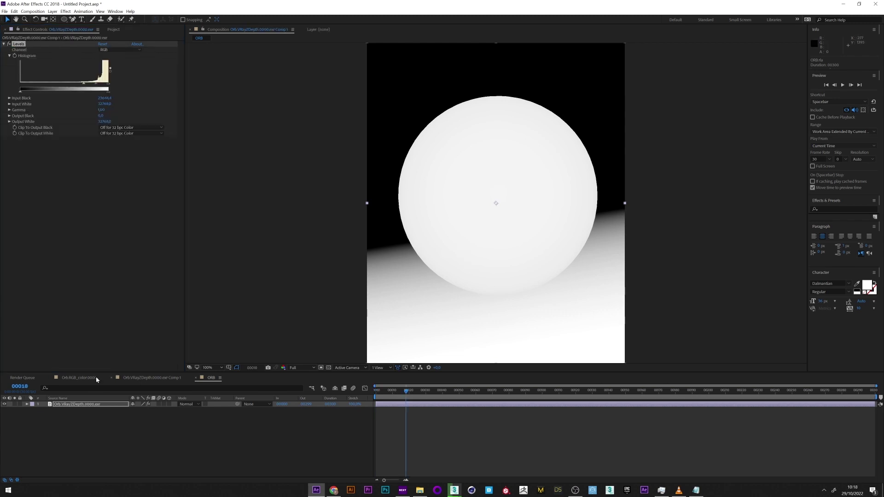
{"action": "left_click", "coordinate": [83, 377]}
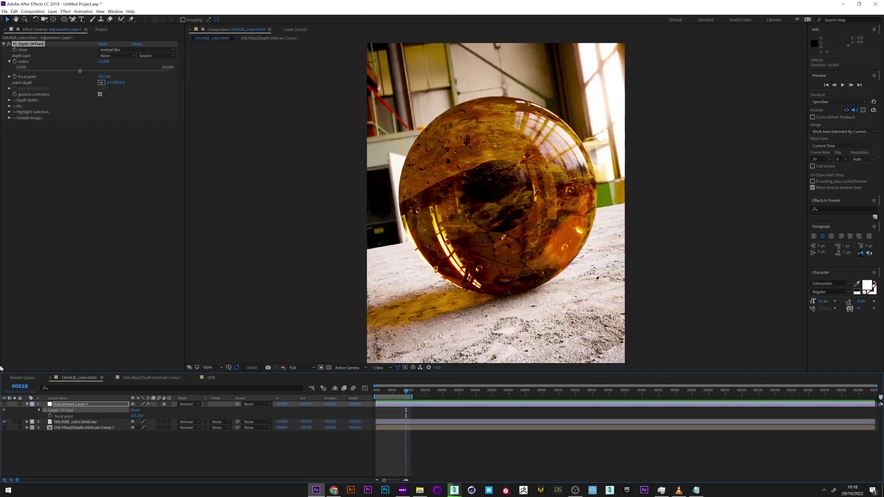
{"action": "left_click", "coordinate": [57, 404]}
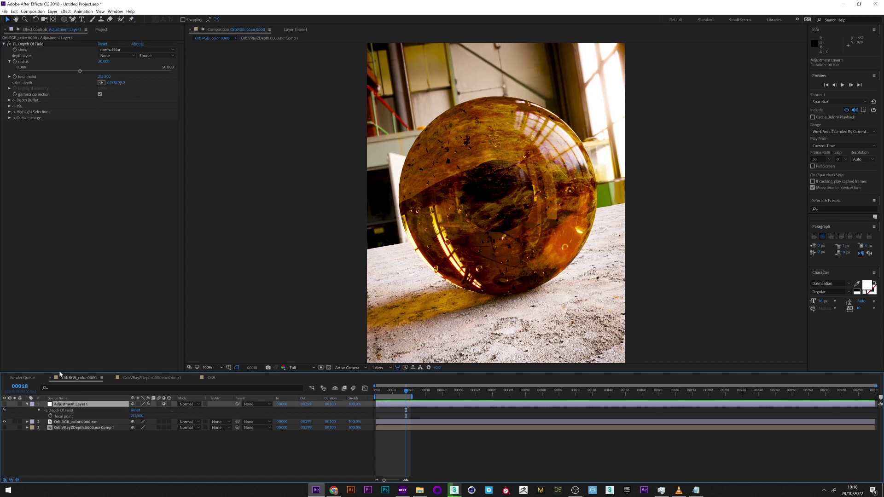
{"action": "left_click", "coordinate": [4, 404]}
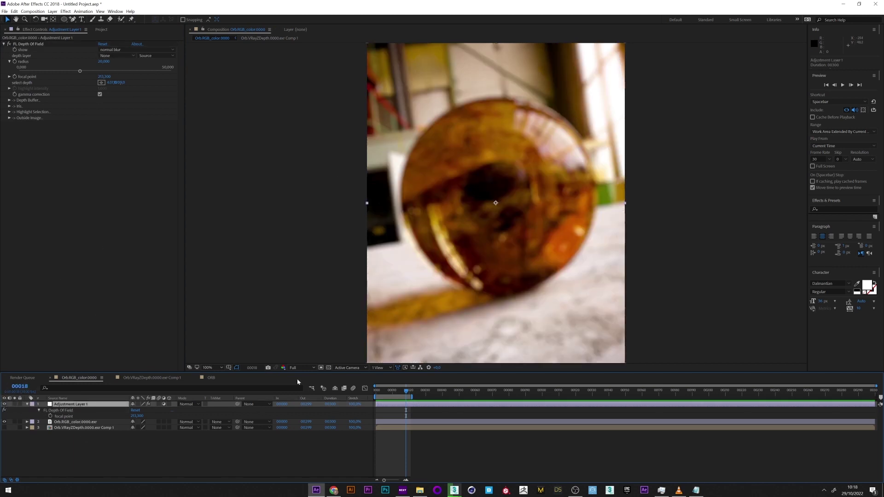
{"action": "left_click", "coordinate": [112, 55]}
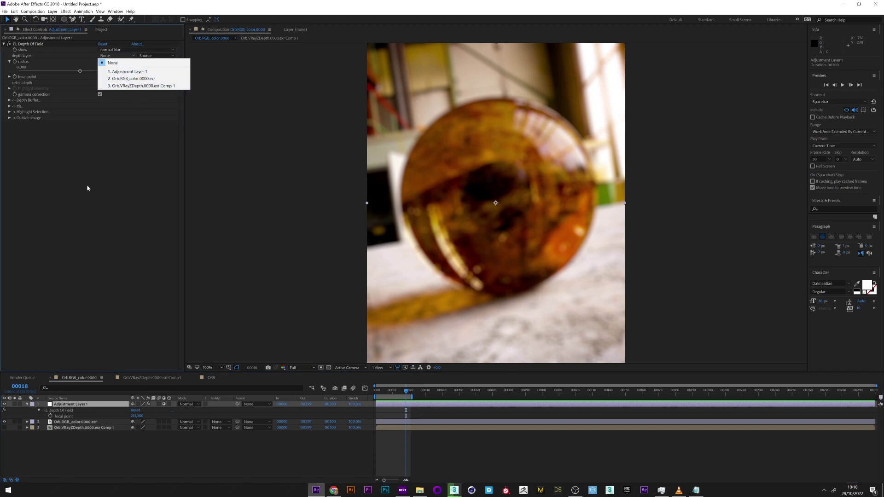
Step: Add the ORB comp from the Project panel as a hidden fourth layer
{"action": "left_click", "coordinate": [110, 29]}
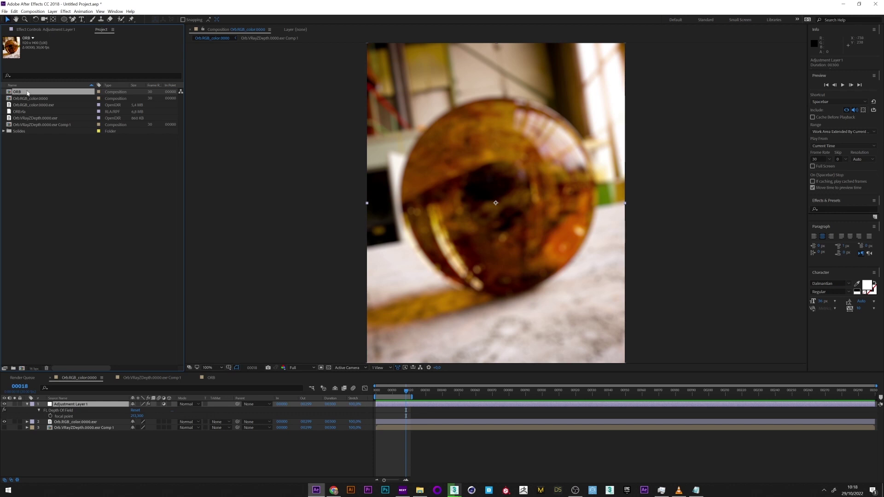
{"action": "left_click_drag", "start_coordinate": [26, 92], "coordinate": [115, 435]}
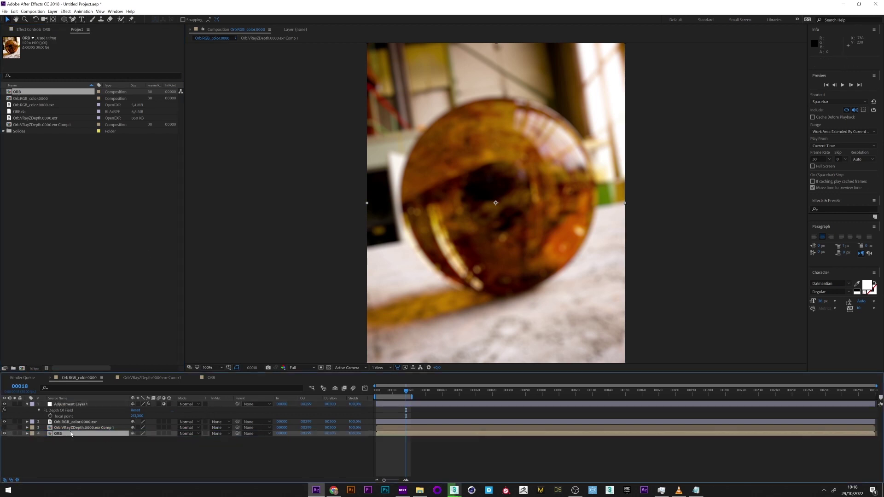
{"action": "left_click", "coordinate": [4, 433]}
{"action": "left_click", "coordinate": [61, 404]}
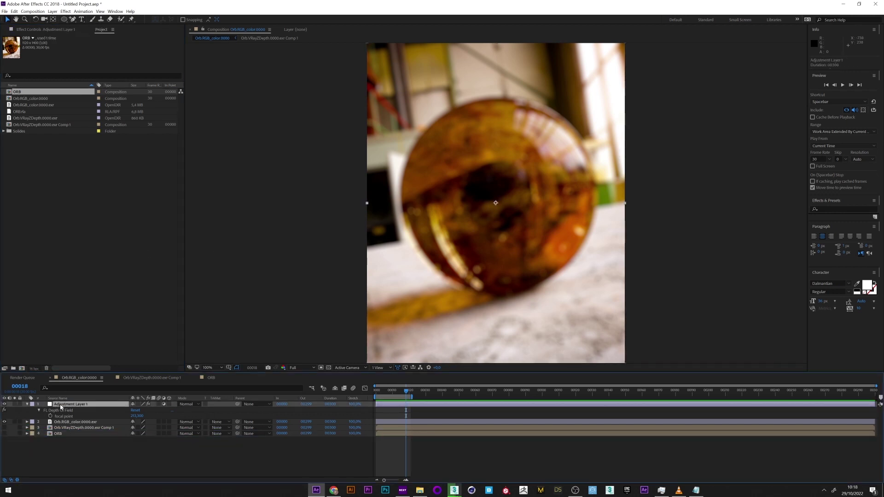
Step: Set FL Depth Of Field's depth layer to 4. ORB and pick the focus depth on the sphere
{"action": "left_click", "coordinate": [55, 30]}
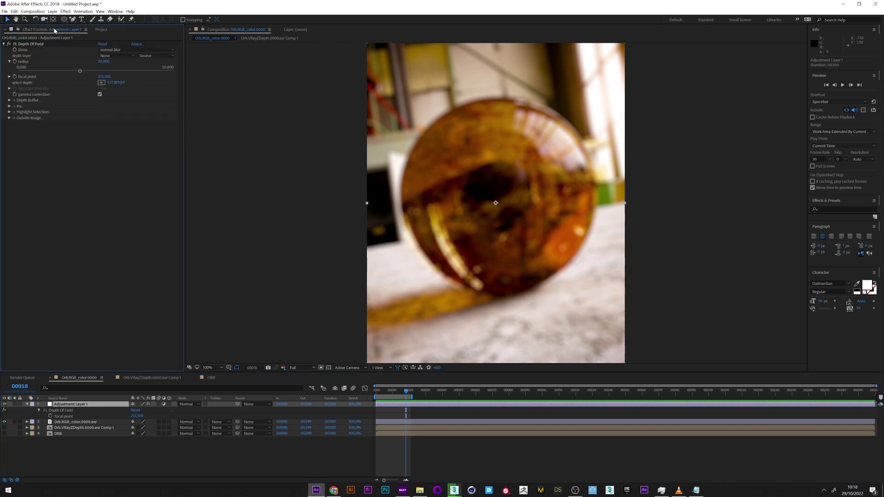
{"action": "left_click", "coordinate": [115, 55]}
{"action": "left_click", "coordinate": [120, 93]}
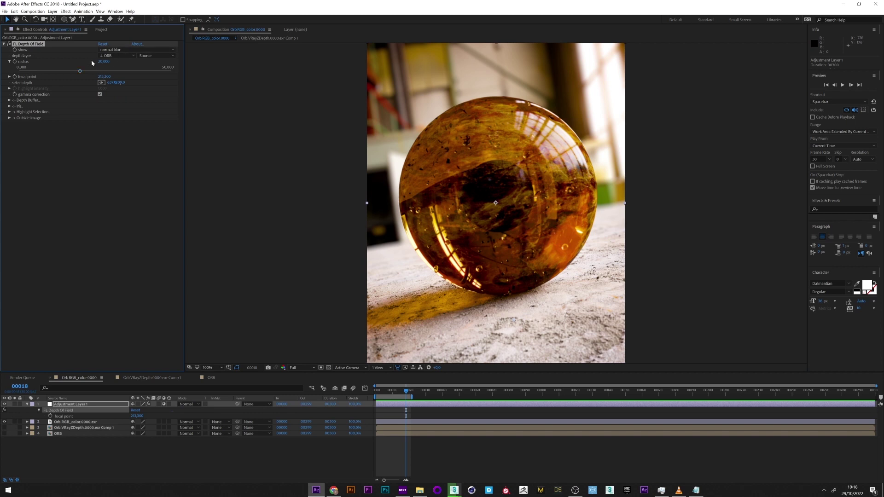
{"action": "left_click", "coordinate": [103, 83]}
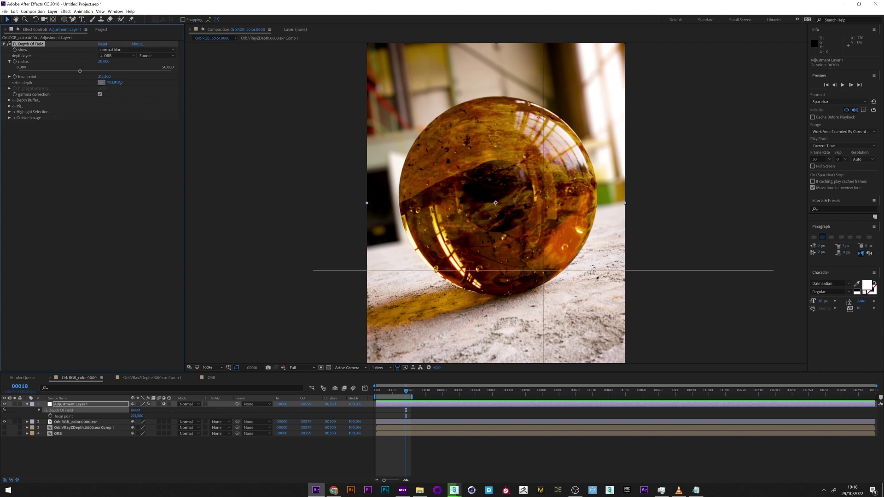
{"action": "left_click", "coordinate": [548, 77]}
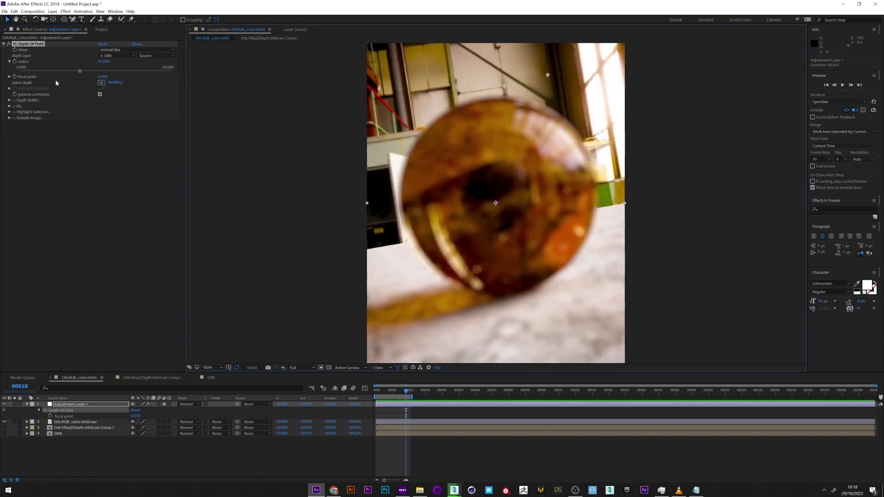
{"action": "left_click", "coordinate": [103, 82]}
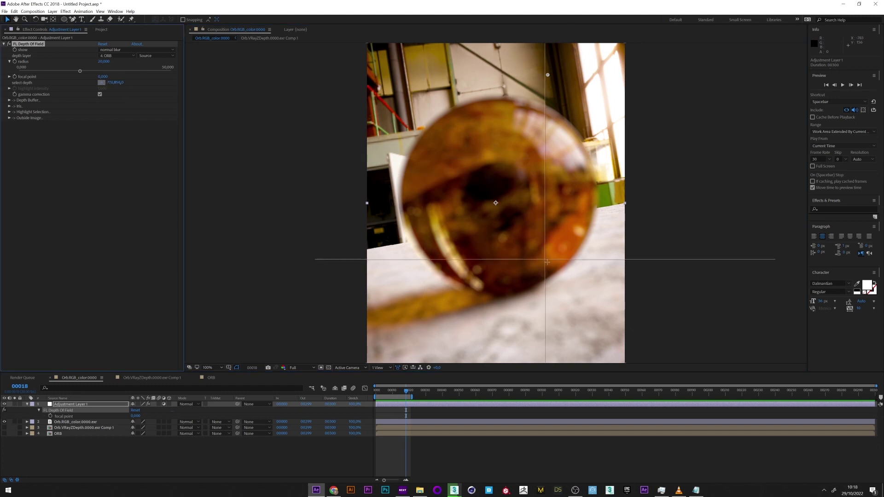
{"action": "left_click", "coordinate": [541, 249]}
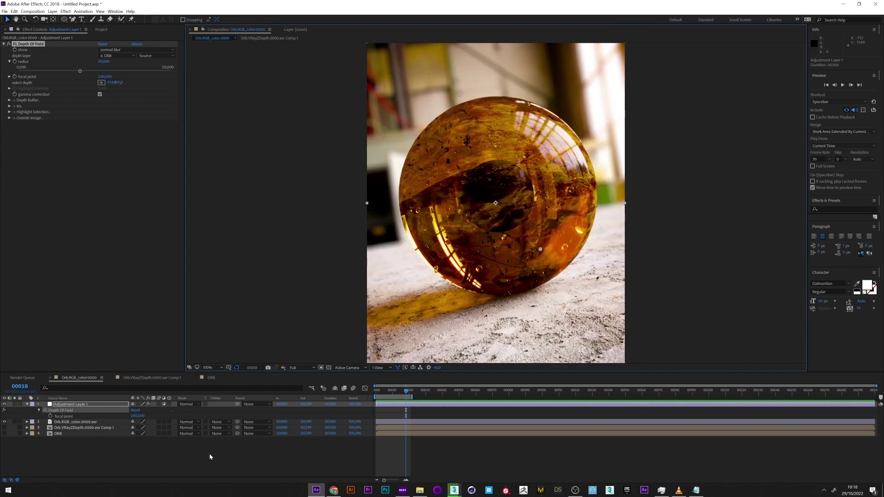
Step: Adjust the Black Point in the ORB comp, then return to the colour orb comp
{"action": "left_click", "coordinate": [211, 378]}
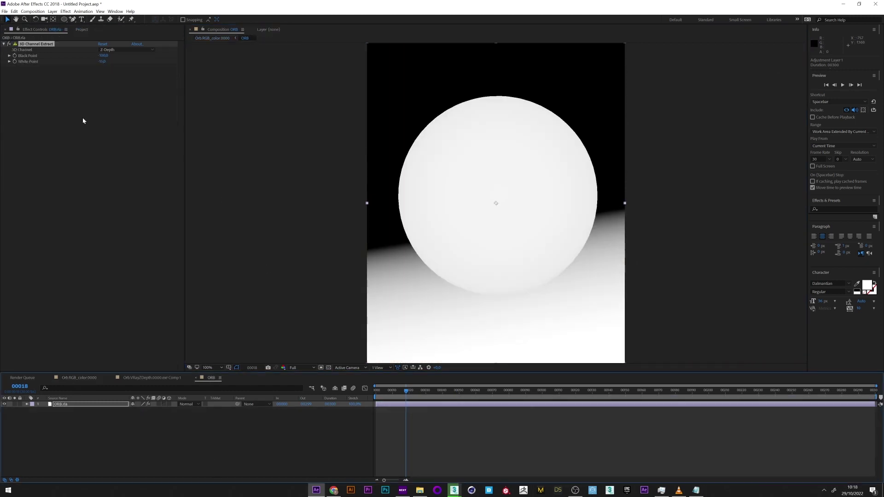
{"action": "left_click", "coordinate": [103, 56]}
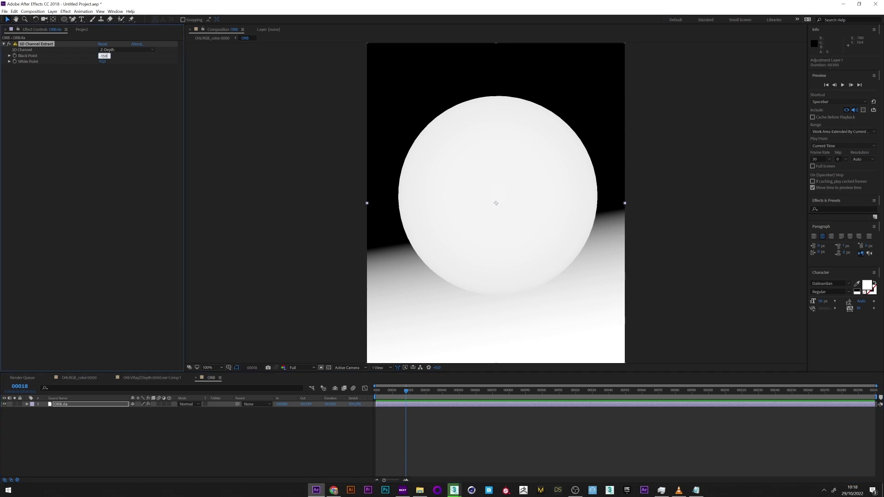
{"action": "key", "text": "Return"}
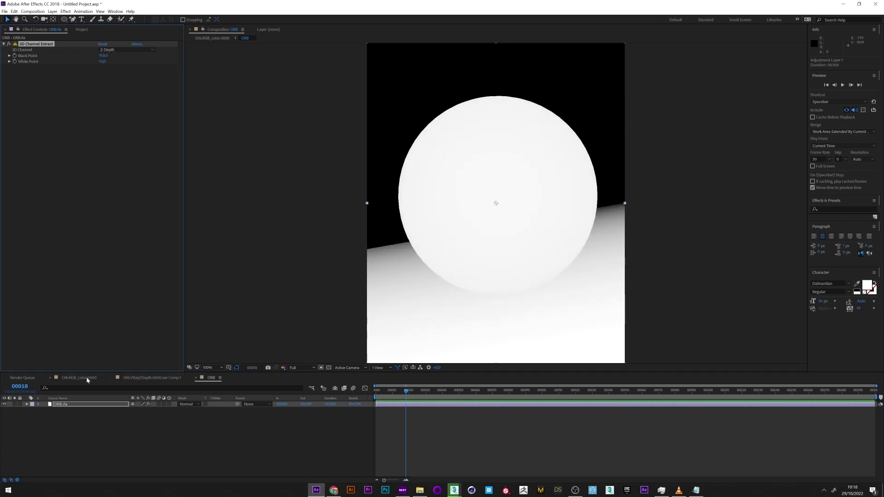
{"action": "left_click", "coordinate": [87, 379]}
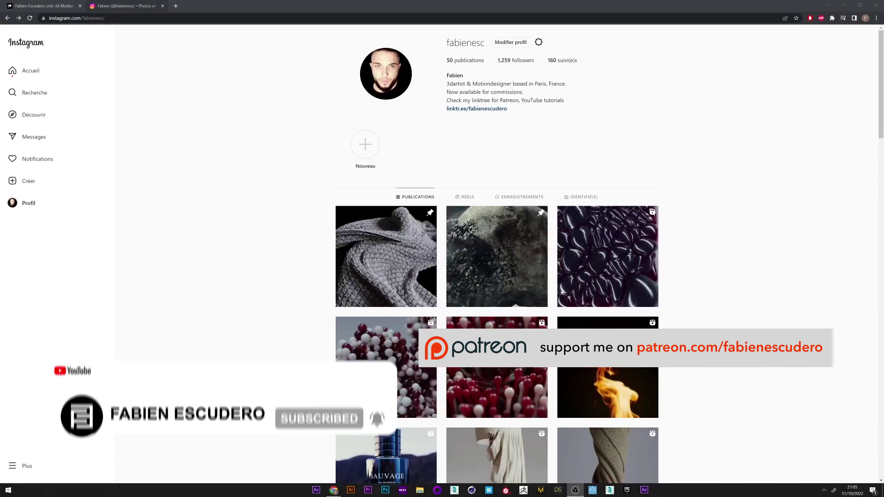
Step: Scroll the Instagram profile grid and open the amber orb thumbnail's post
{"action": "scroll", "coordinate": [401, 142], "scroll_direction": "down", "scroll_amount": 5}
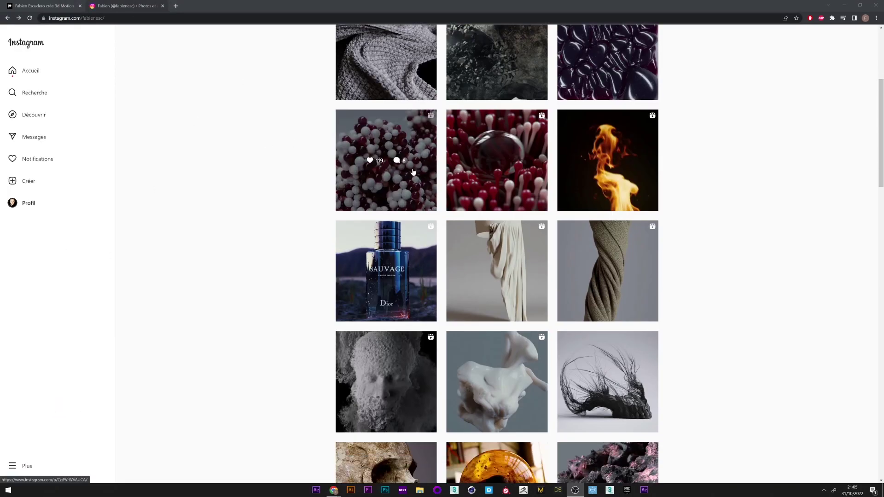
{"action": "scroll", "coordinate": [401, 142], "scroll_direction": "down", "scroll_amount": 4}
{"action": "scroll", "coordinate": [461, 276], "scroll_direction": "up", "scroll_amount": 1}
{"action": "left_click", "coordinate": [482, 359]}
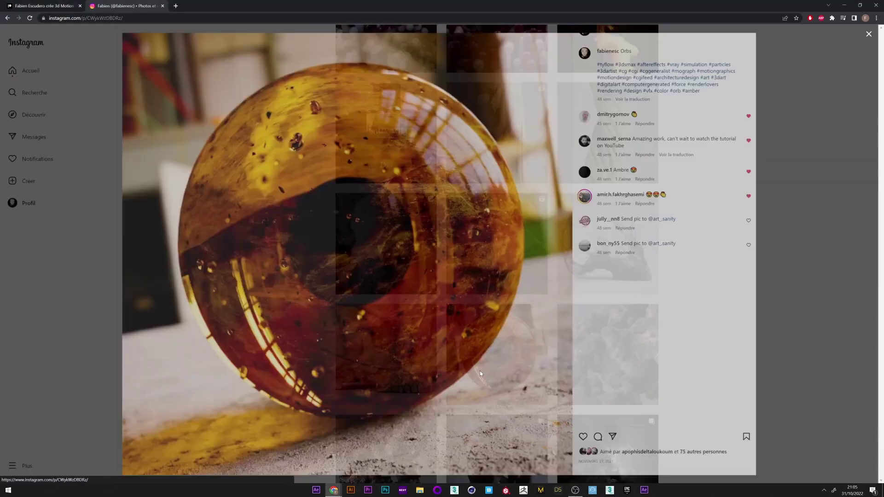